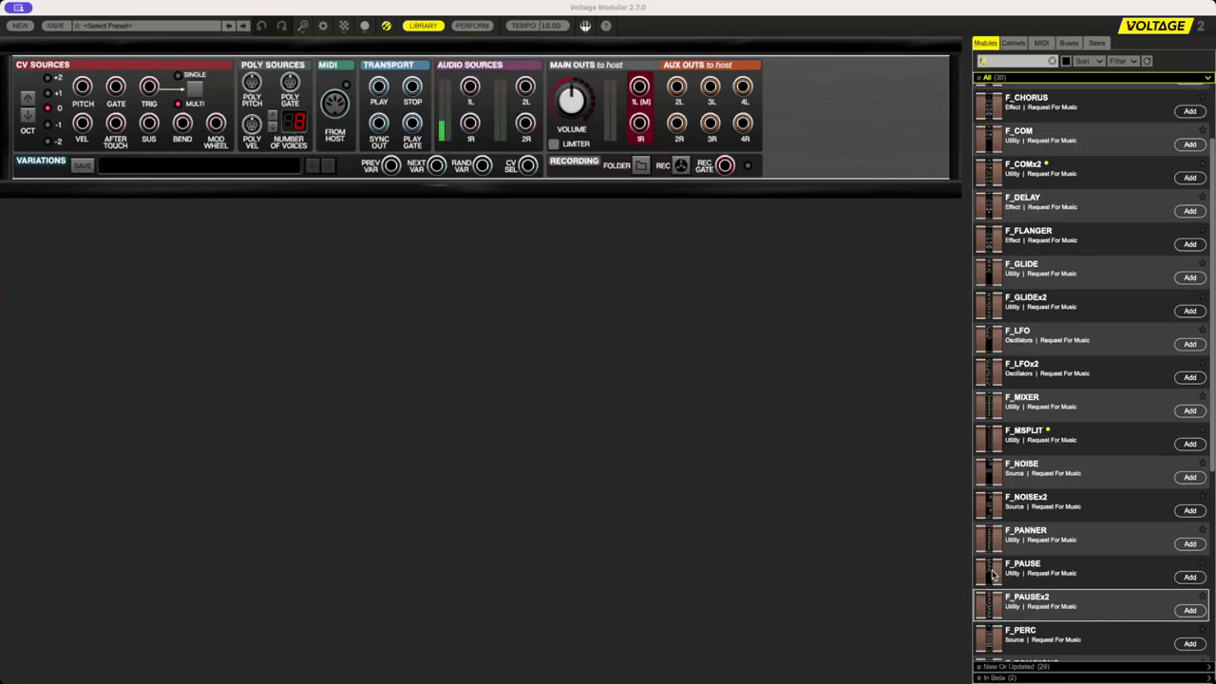
- Drop PAUSE, ADSR and ADSRx2 modules into the rack, then marquee-select all three
drag(993, 574, 378, 190)
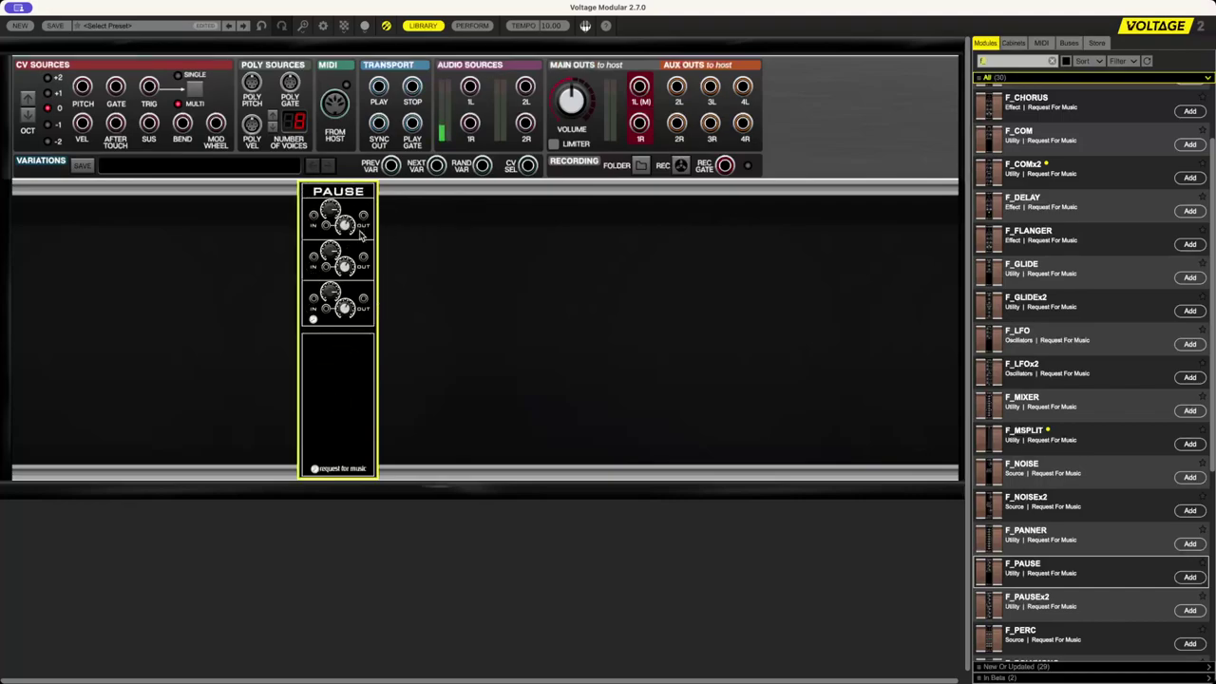
mouse_move(351, 308)
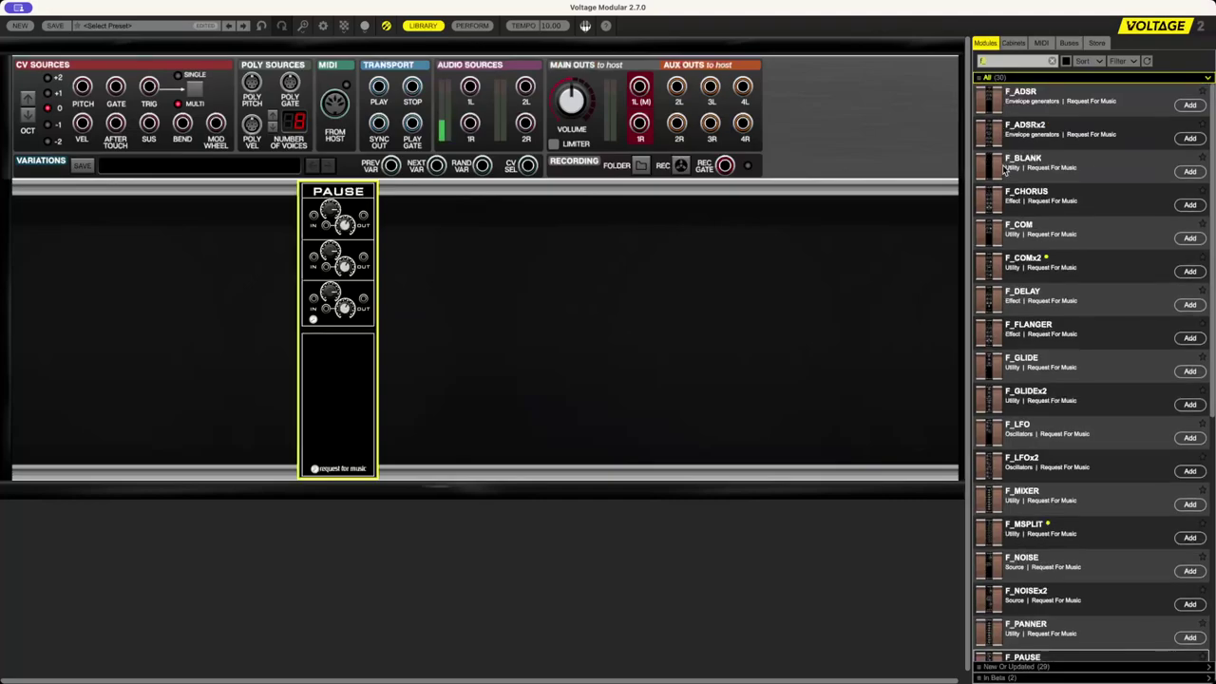
scroll(1017, 119, up, 3)
drag(1021, 95, 452, 190)
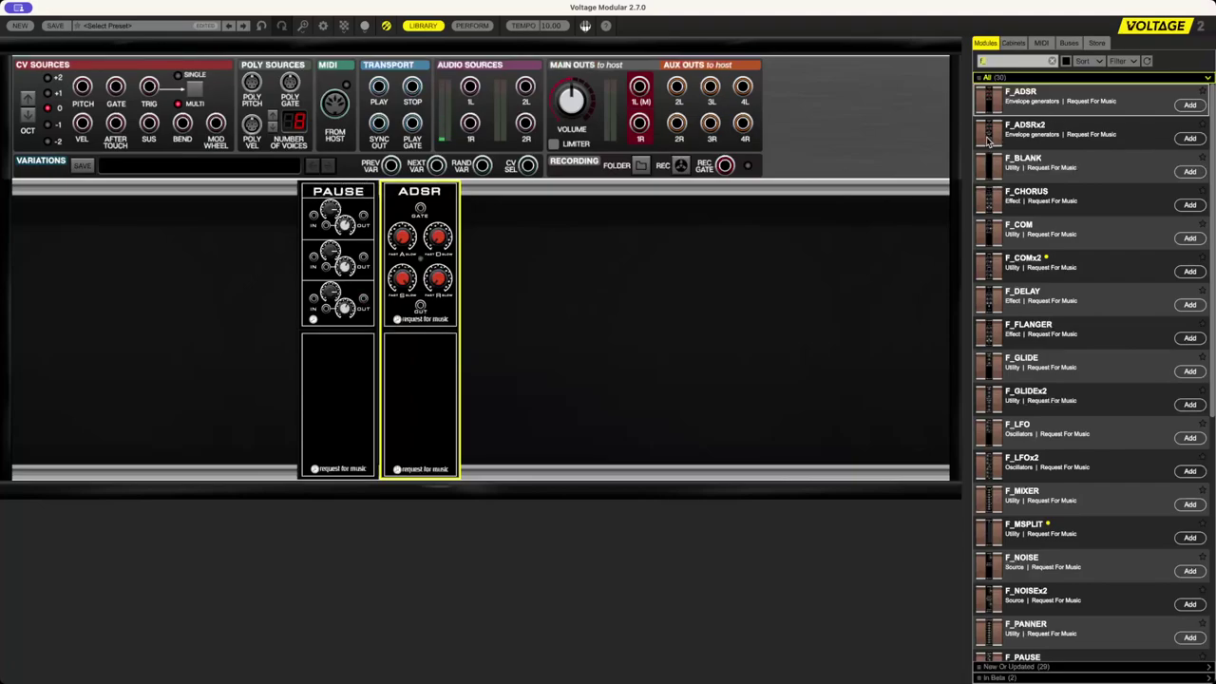
drag(987, 140, 540, 183)
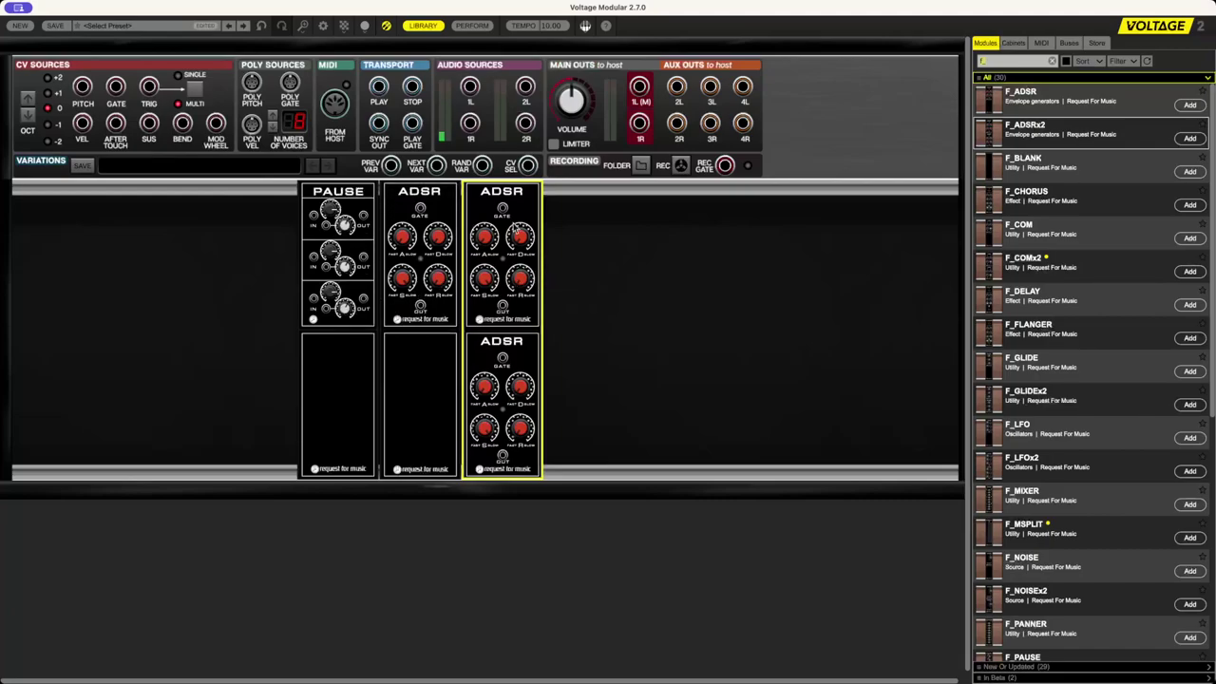
drag(558, 221, 328, 247)
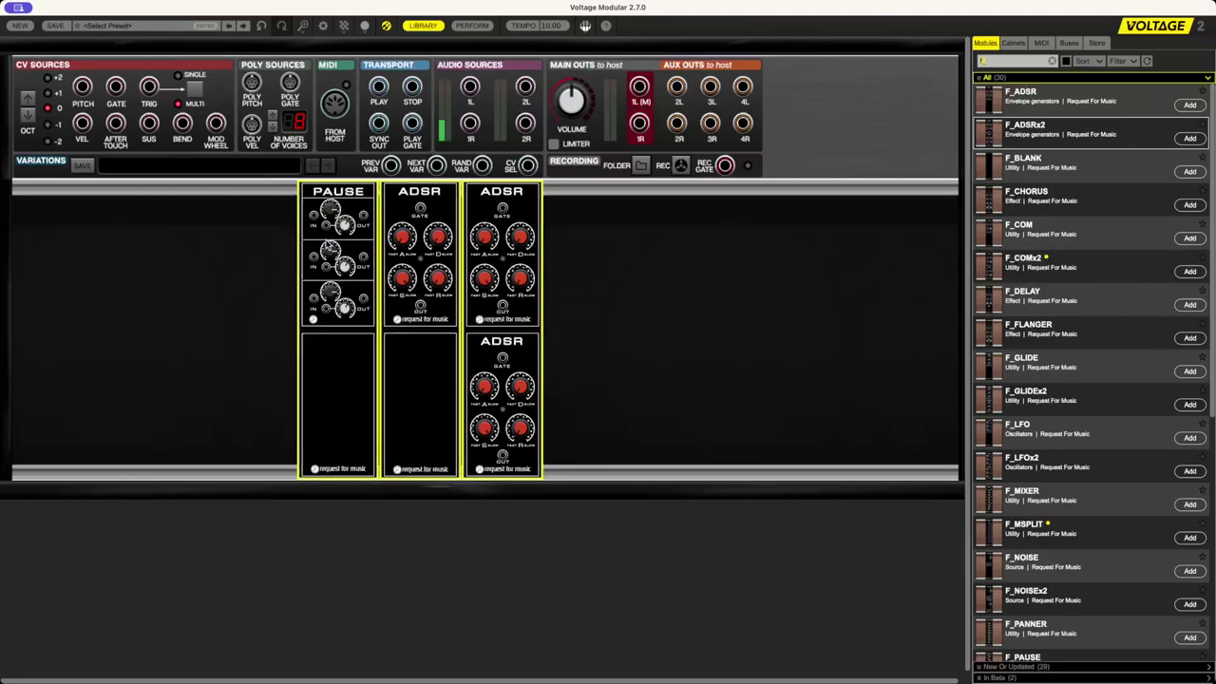
- Delete the three trial modules and add a double PAUSE module to the empty row
key(Delete)
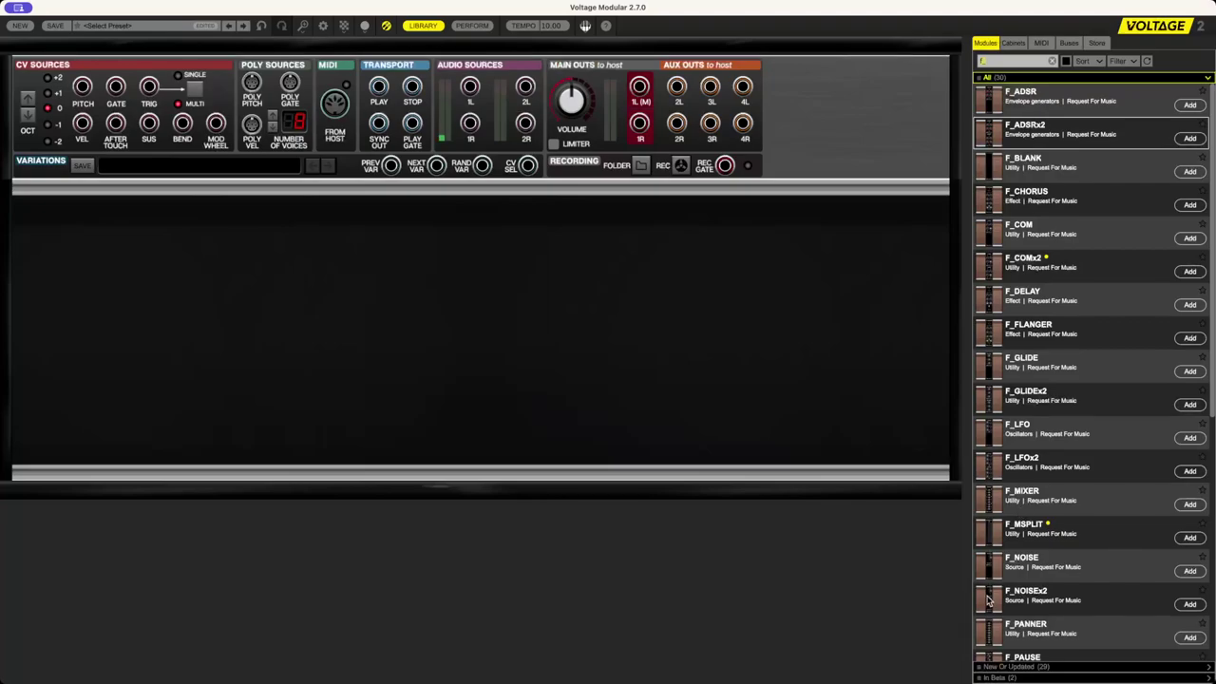
scroll(1003, 619, down, 8)
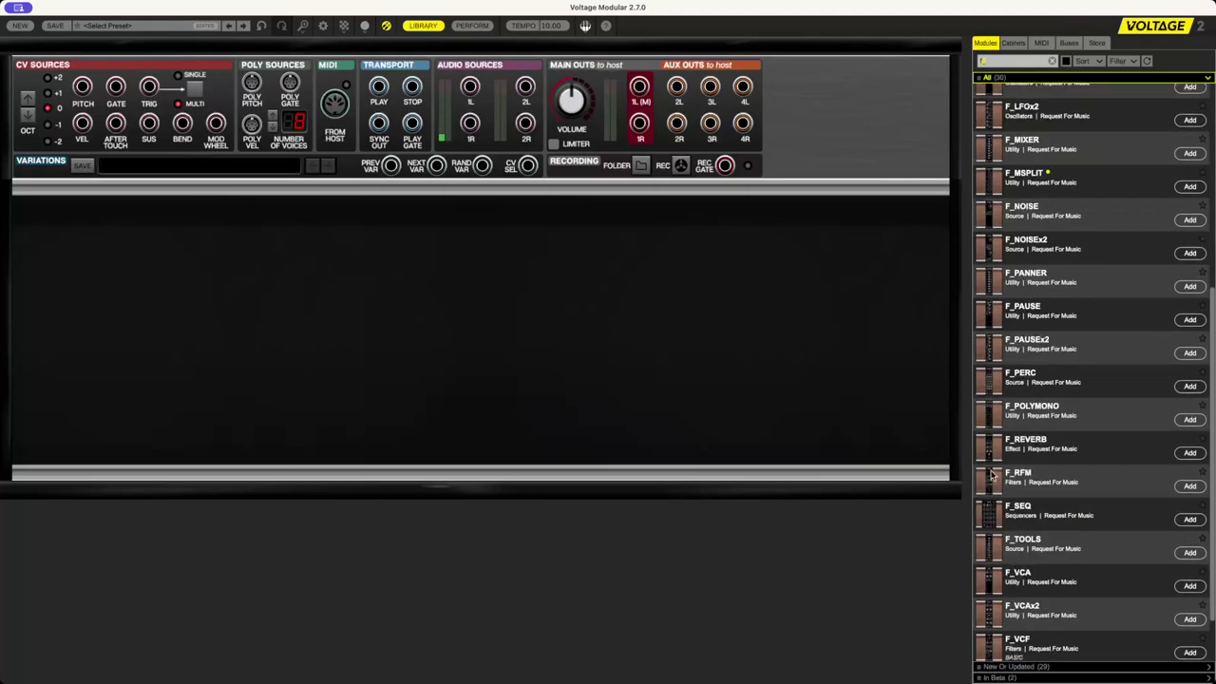
drag(992, 354, 399, 192)
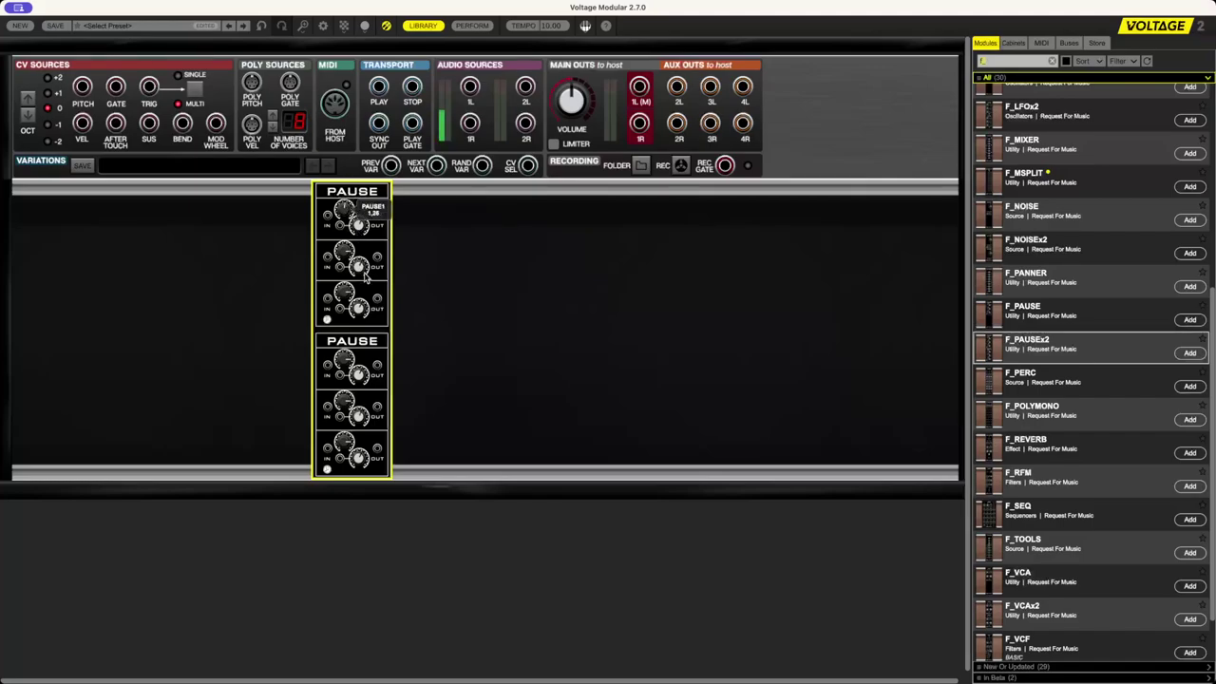
- Place a PERC module to the left of the double PAUSE and nudge it into position
scroll(1089, 435, down, 2)
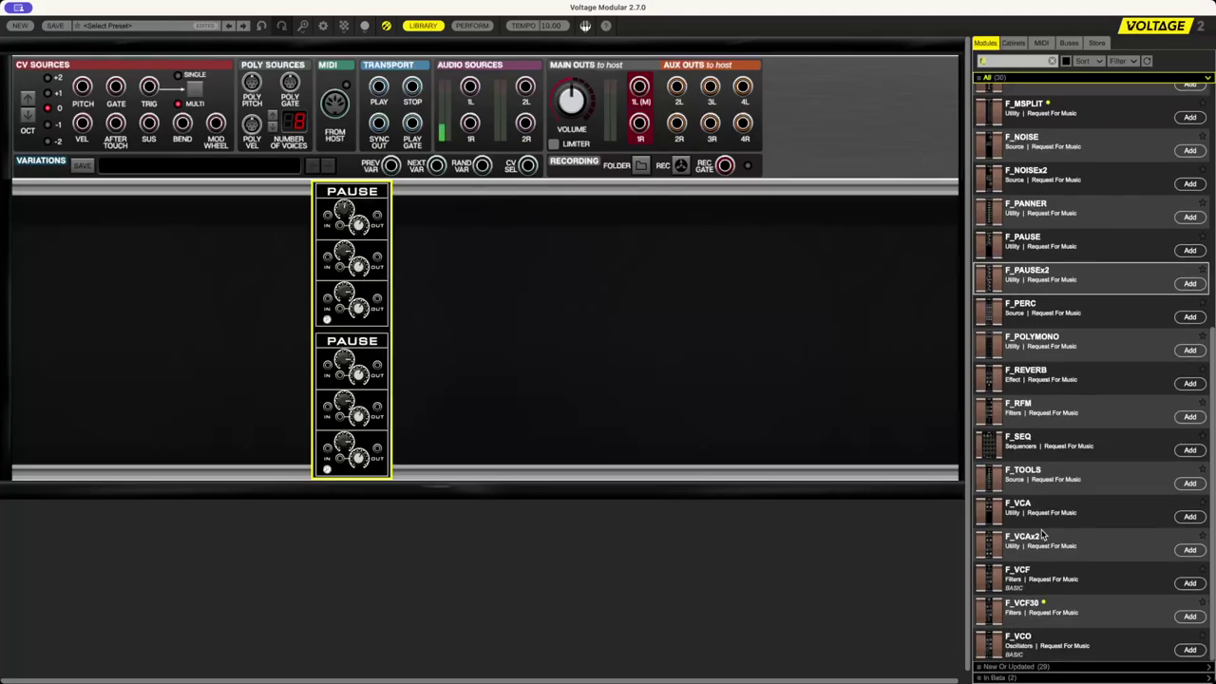
scroll(1038, 505, up, 2)
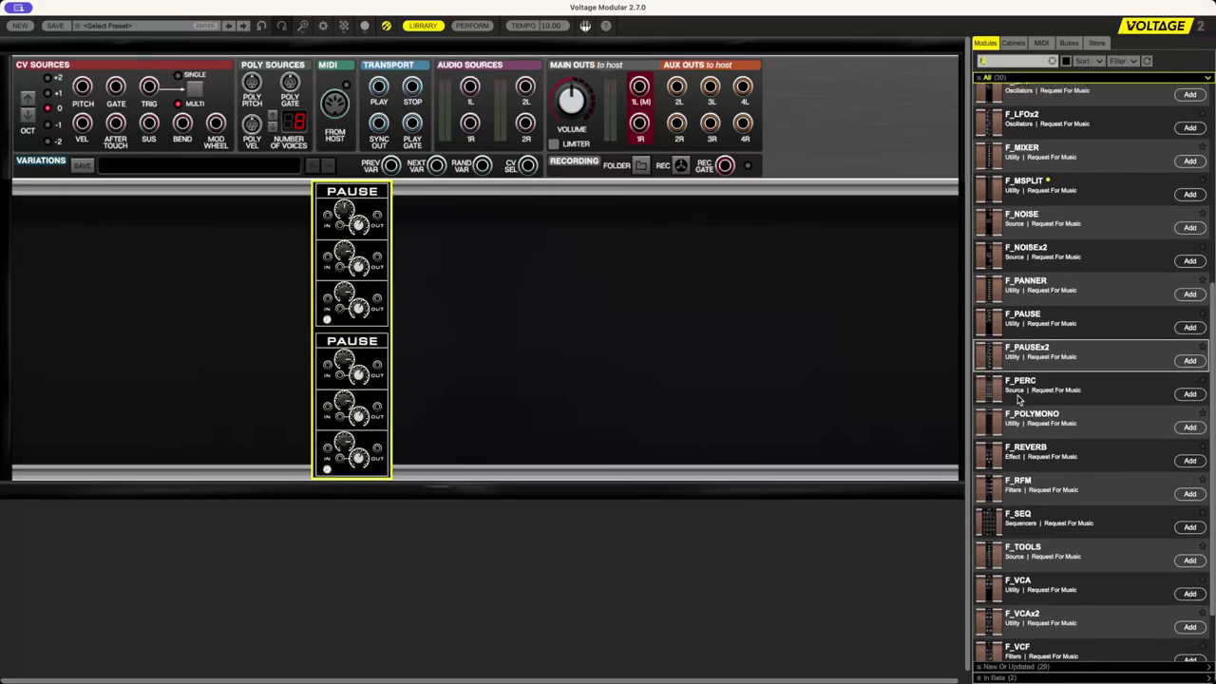
drag(995, 389, 309, 195)
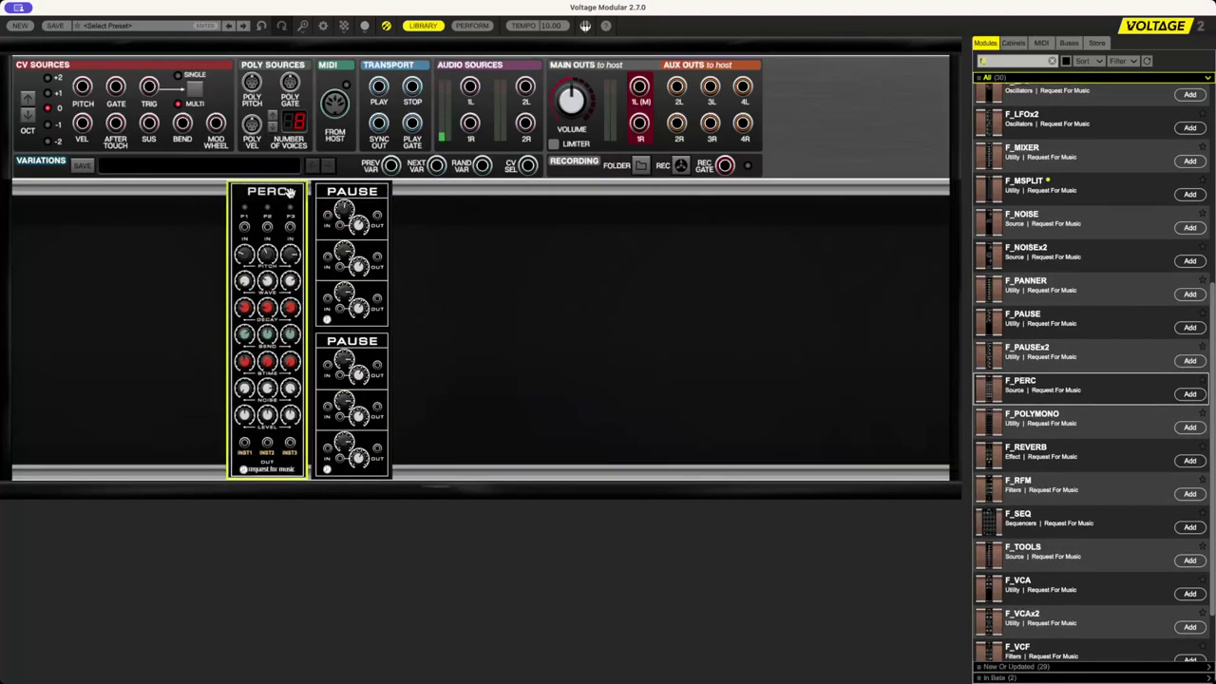
drag(291, 194, 293, 194)
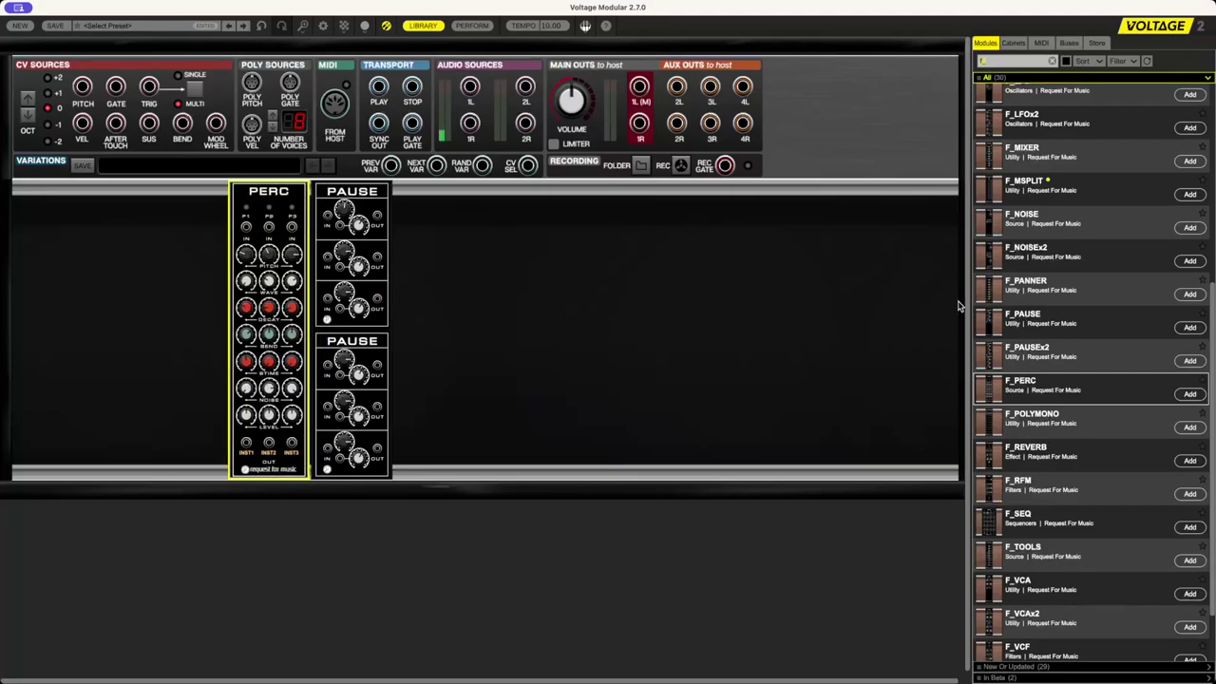
- Patch GATE into PERC P1, route PERC INST1 to main output 1L, and adjust DECAY 1
click(83, 87)
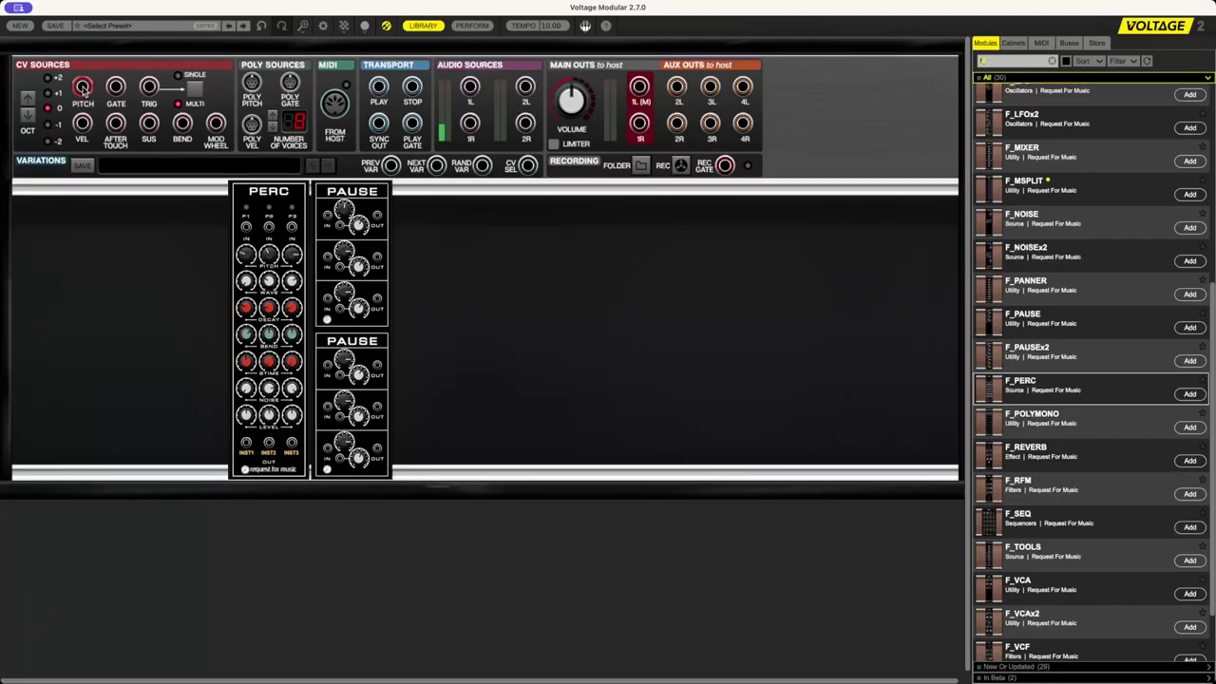
drag(115, 87, 245, 226)
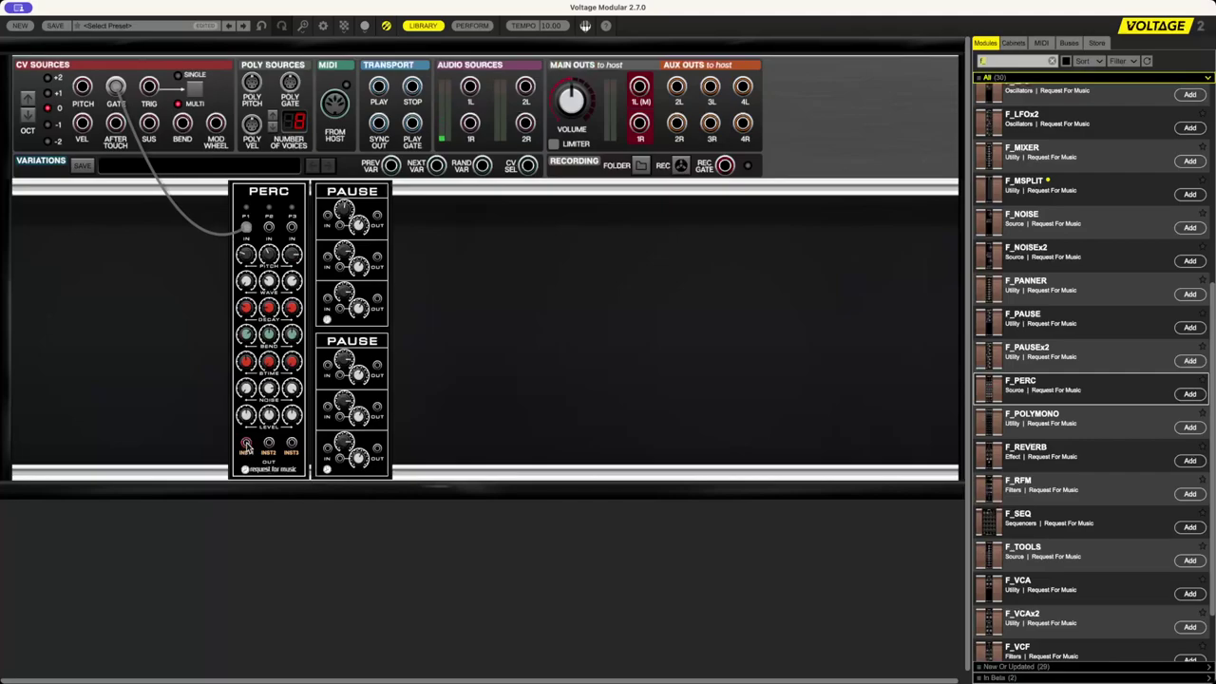
drag(246, 444, 334, 219)
click(329, 216)
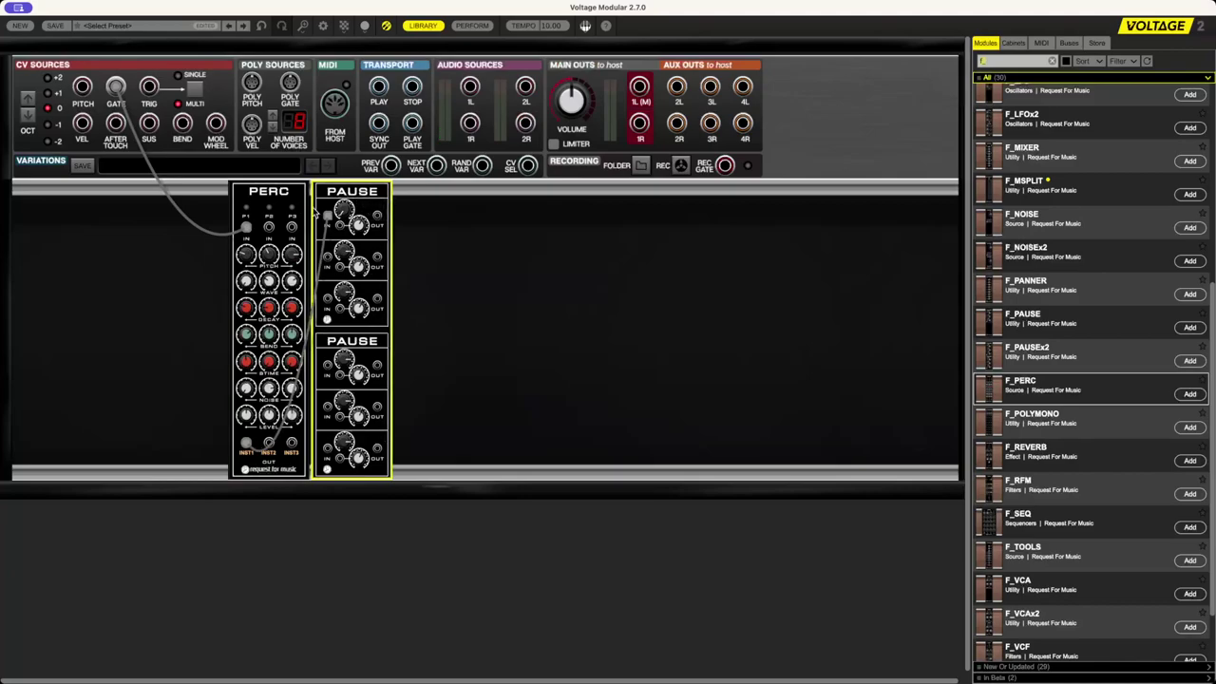
drag(377, 446, 643, 90)
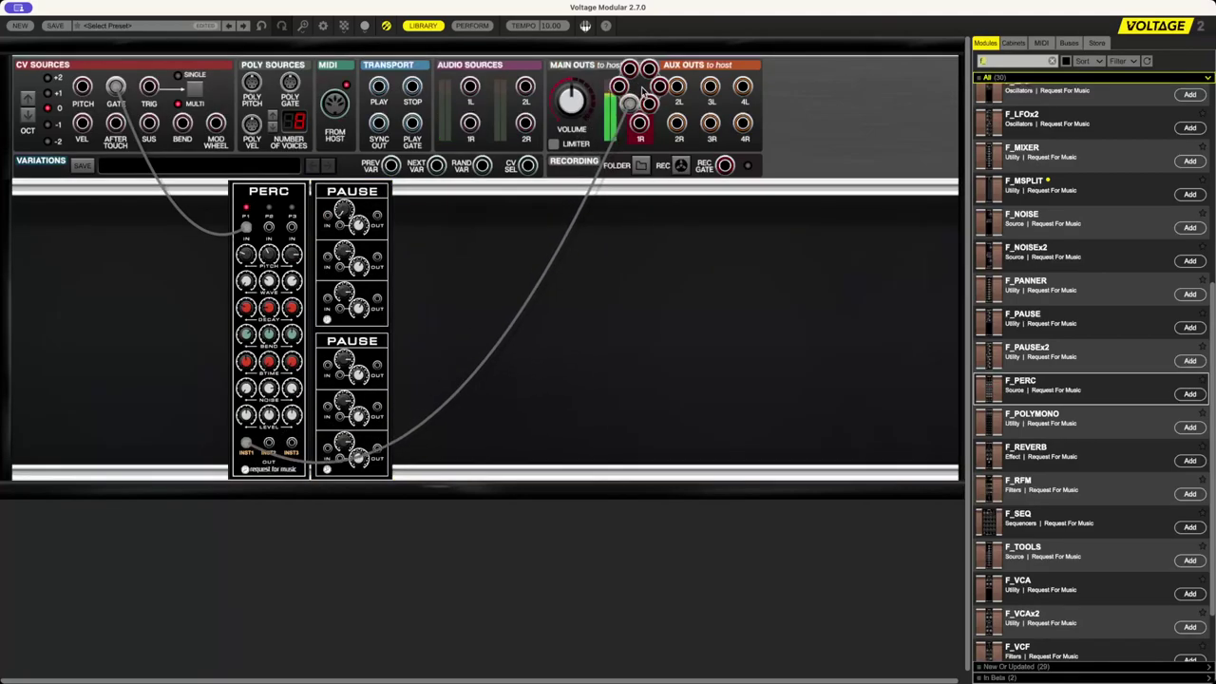
click(250, 253)
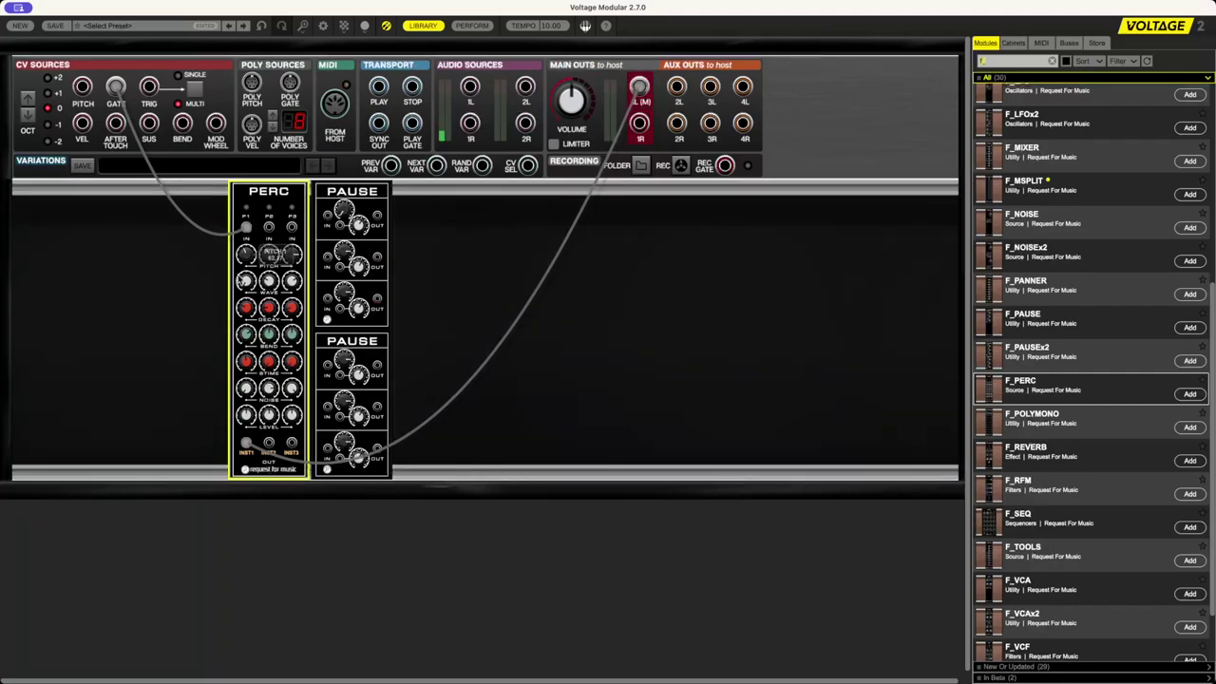
drag(246, 306, 253, 334)
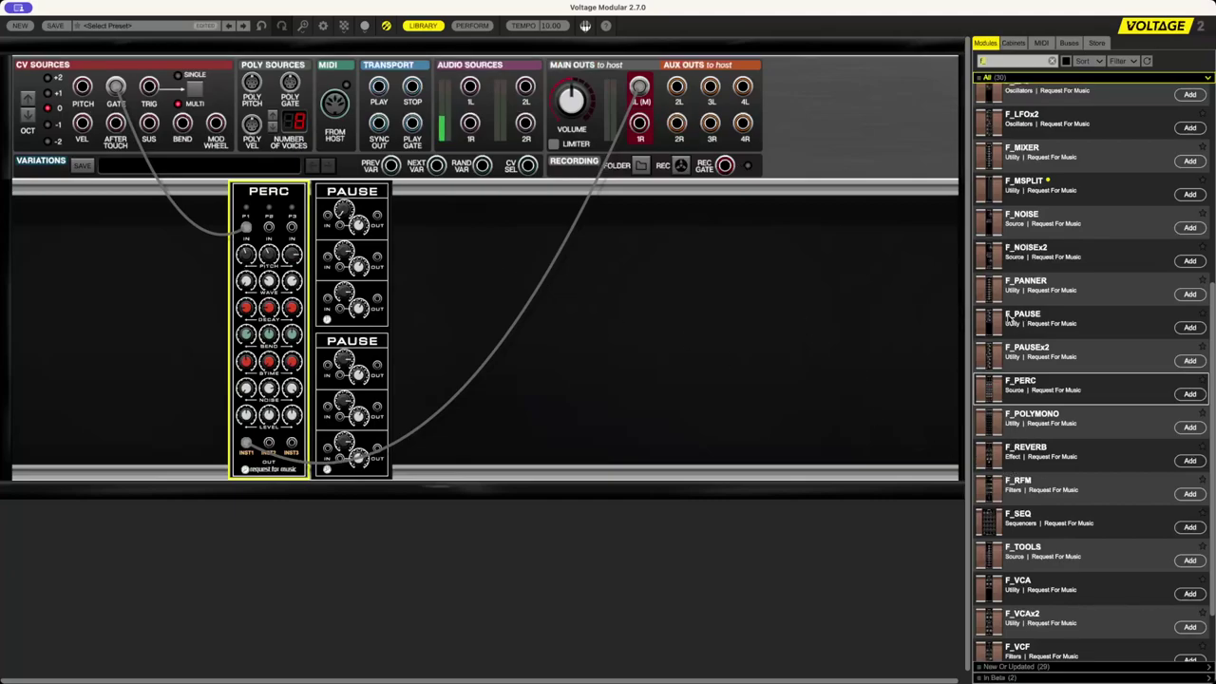
- Add a PANNER, reroute PERC INST1 into its input, and send PANNER OUT to the main outputs
drag(1009, 290, 433, 190)
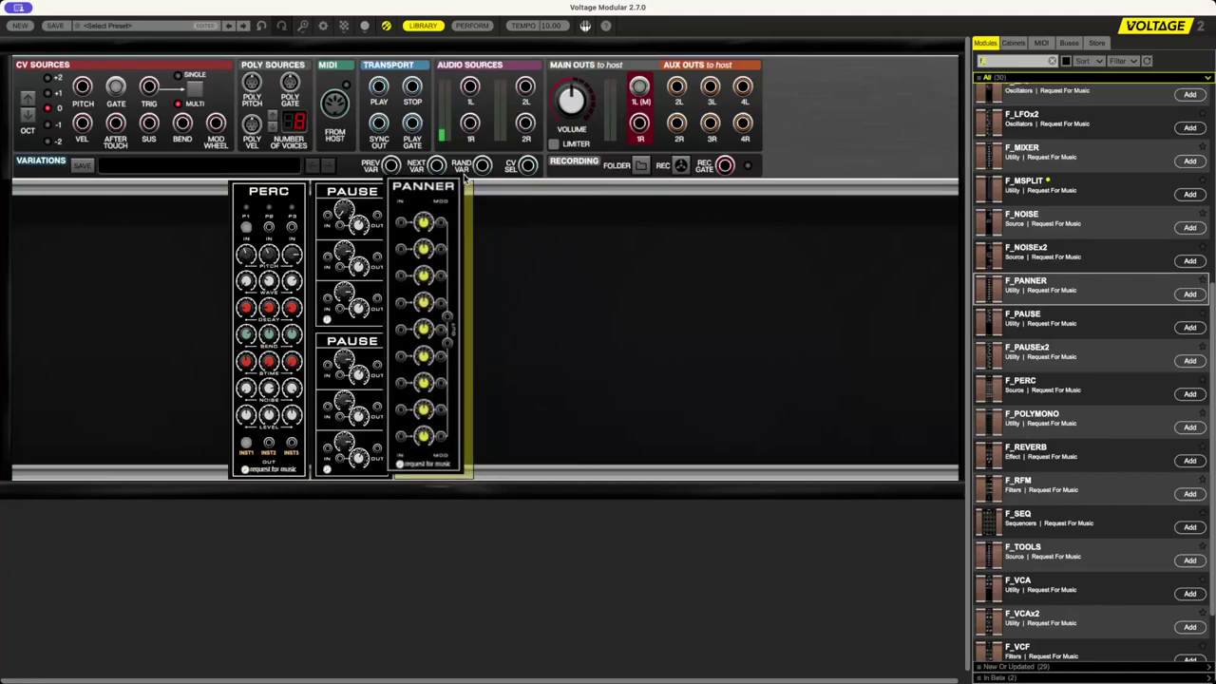
drag(653, 117, 639, 88)
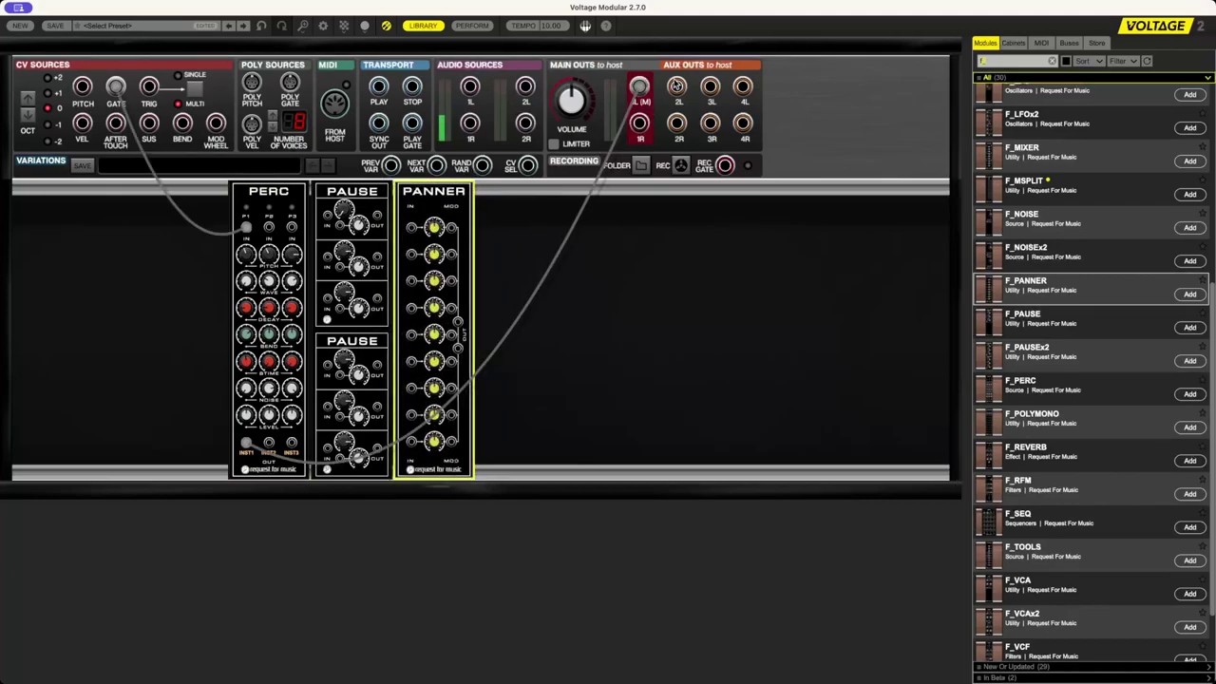
drag(430, 198, 410, 228)
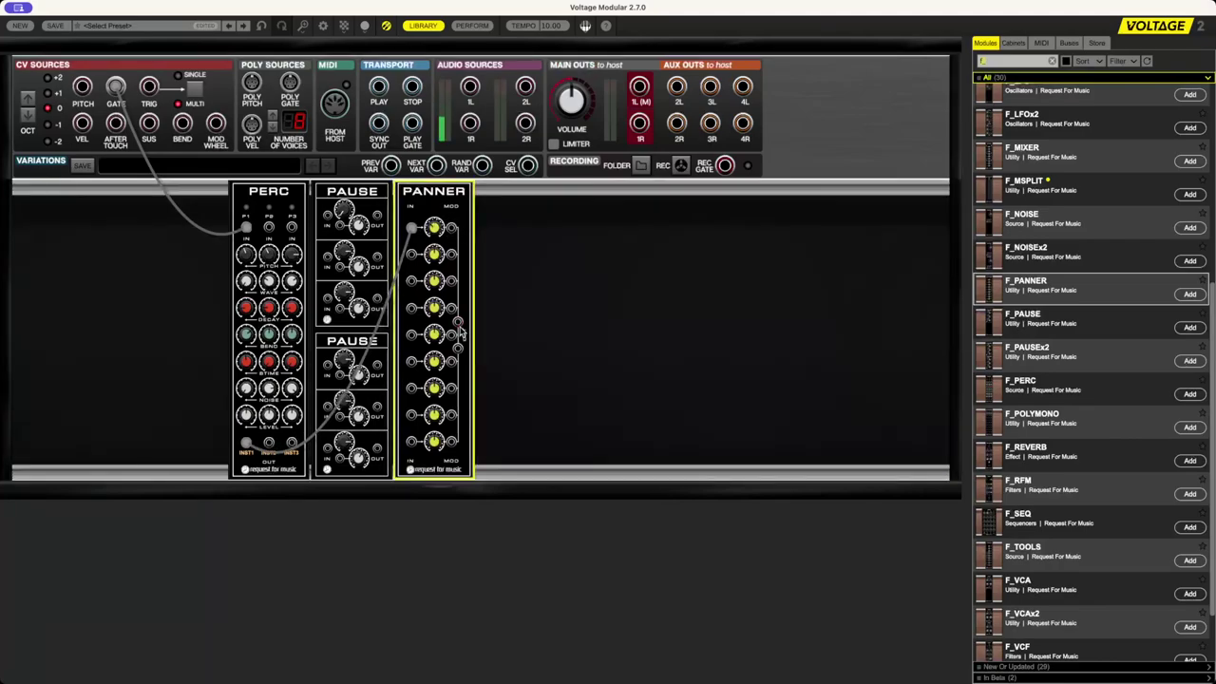
drag(459, 323, 459, 350)
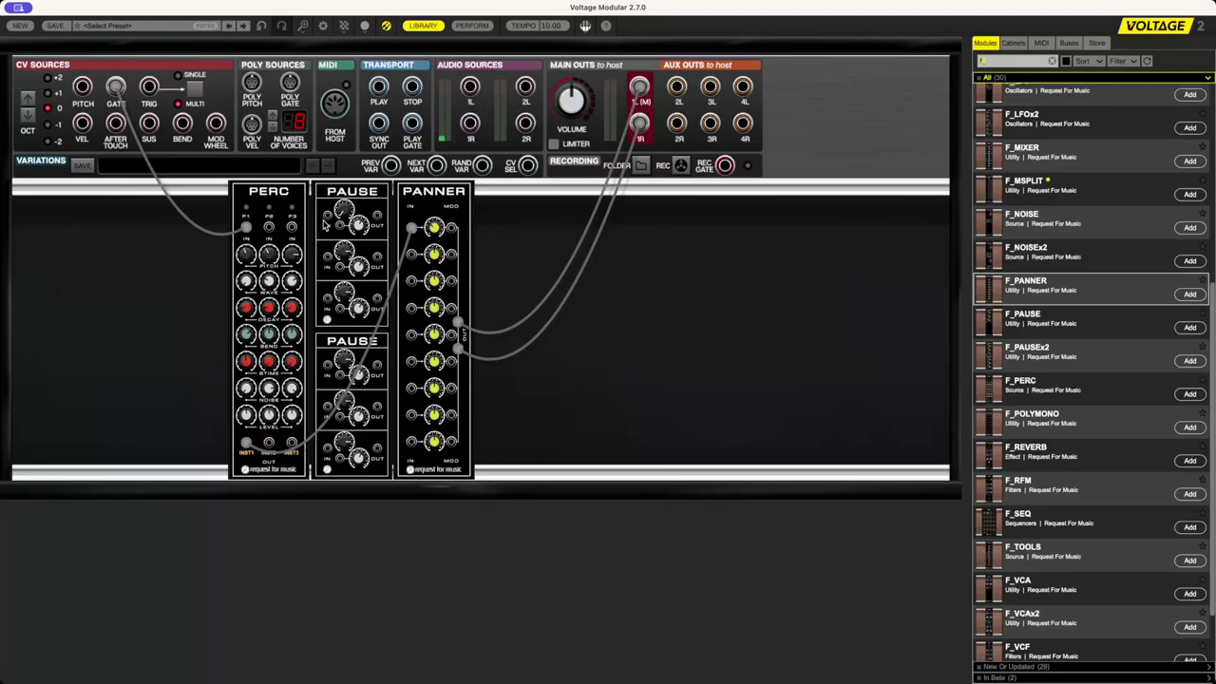
- Cable PERC into the top PAUSE input and PAUSE OUT into PANNER's second input
drag(325, 222, 246, 446)
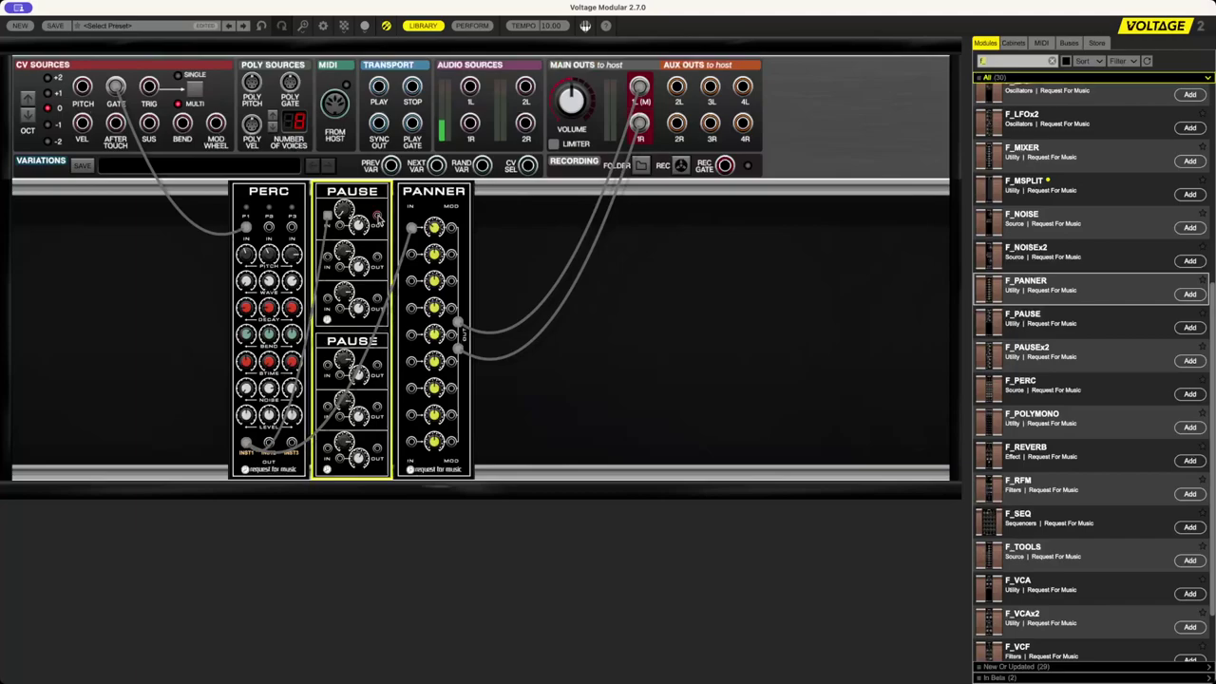
drag(377, 217, 411, 255)
click(433, 254)
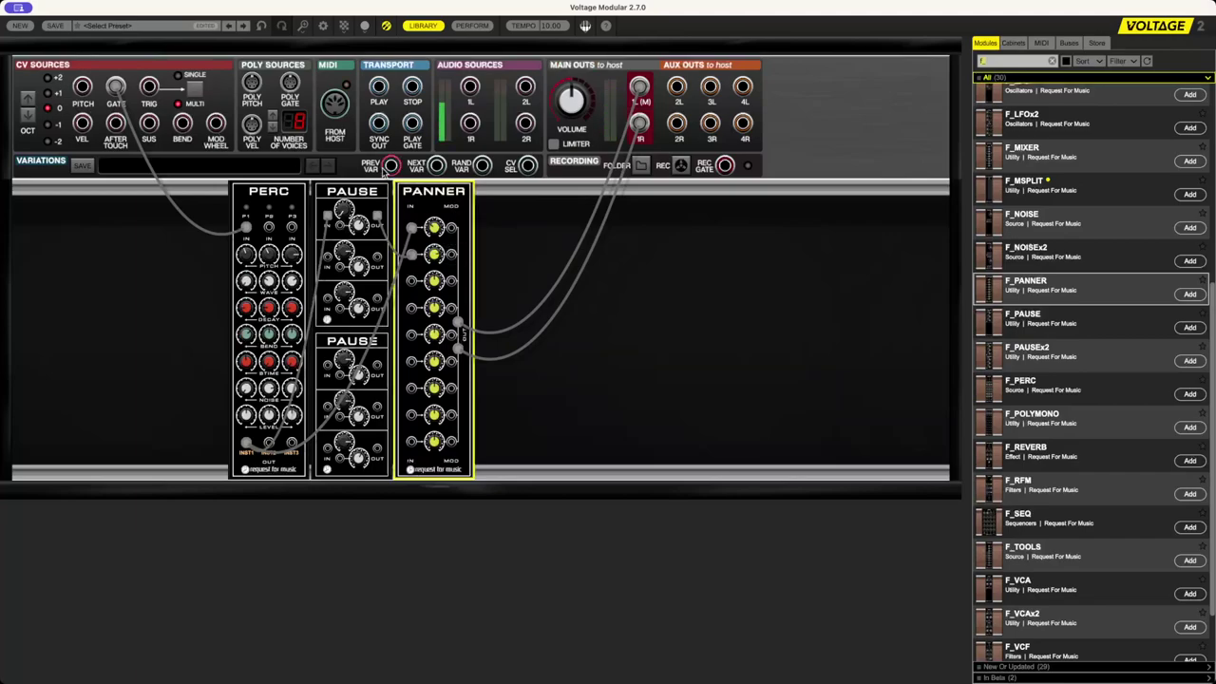
- Adjust the upper PAUSE module's PAUSE1 time, settling it at 0.80
click(346, 215)
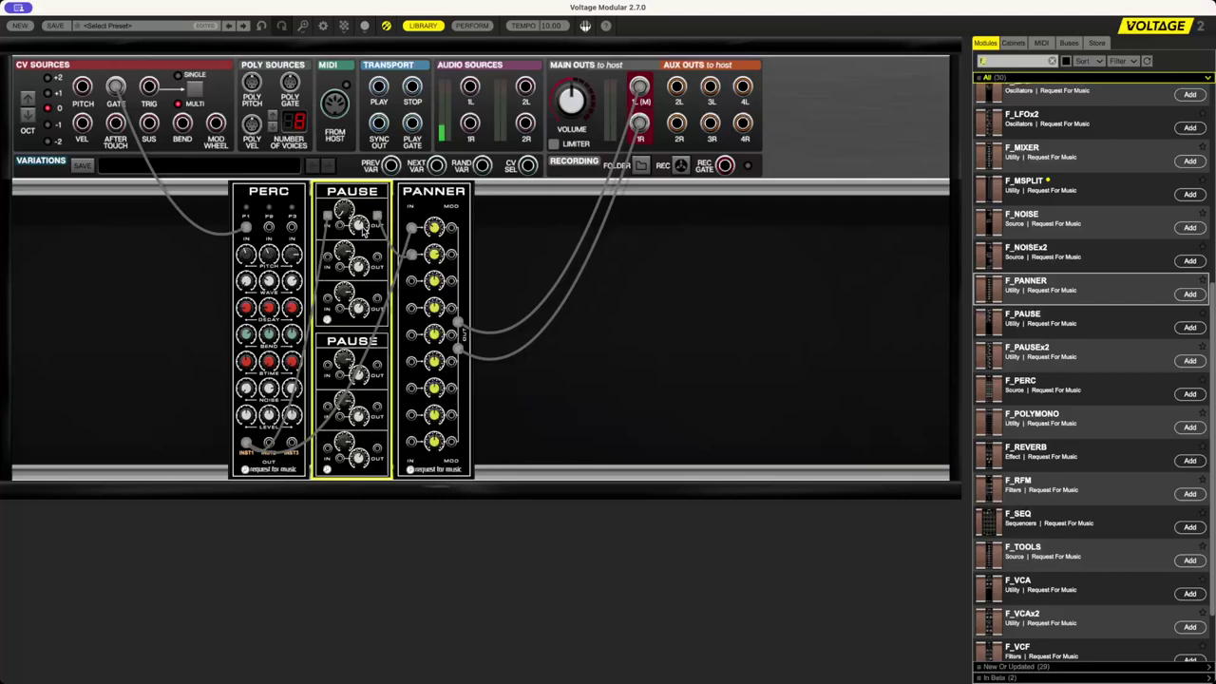
mouse_move(363, 231)
click(435, 254)
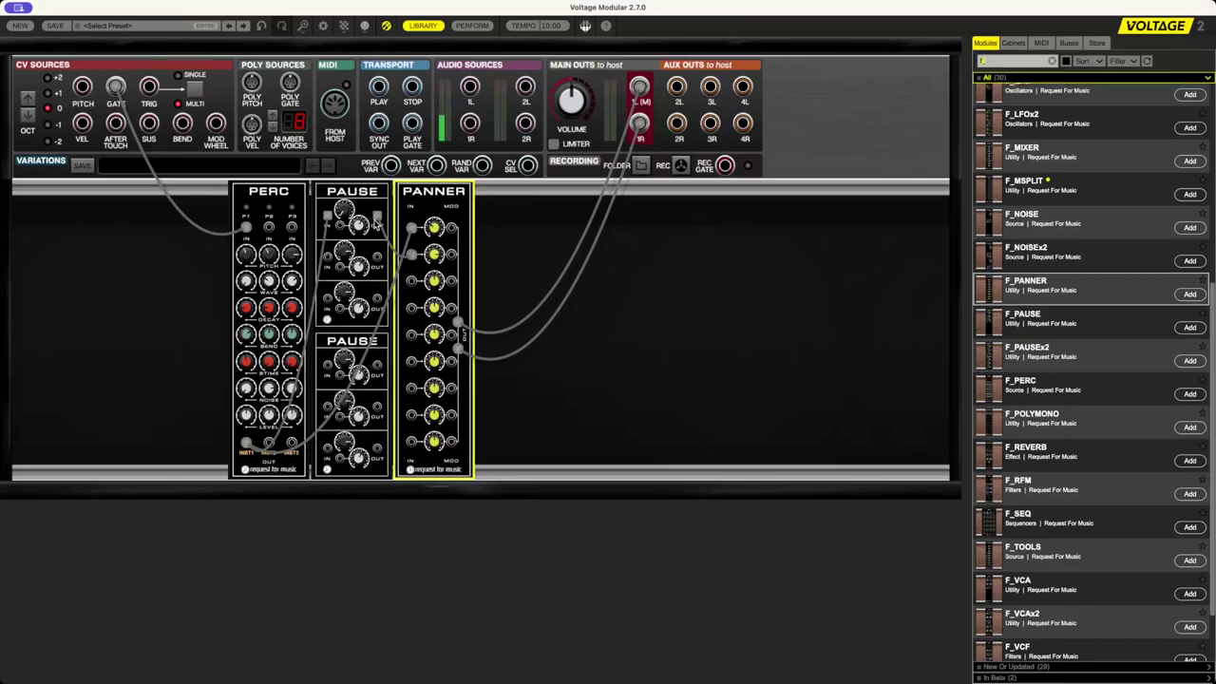
click(343, 209)
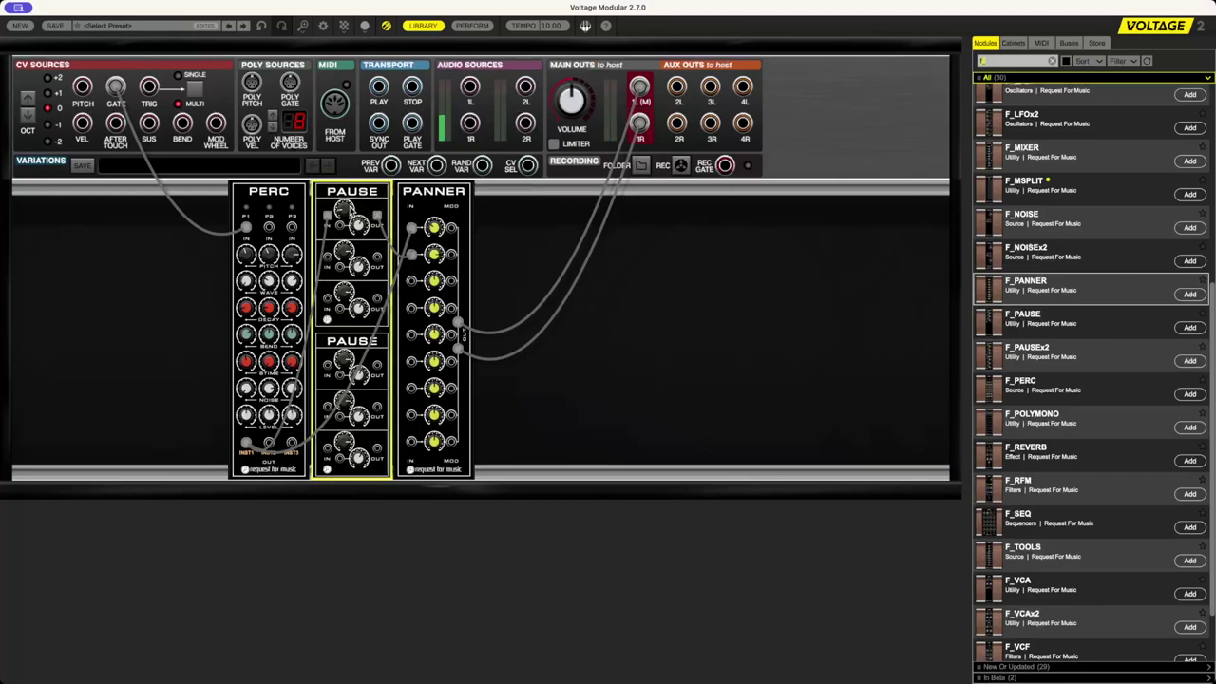
drag(354, 211, 346, 219)
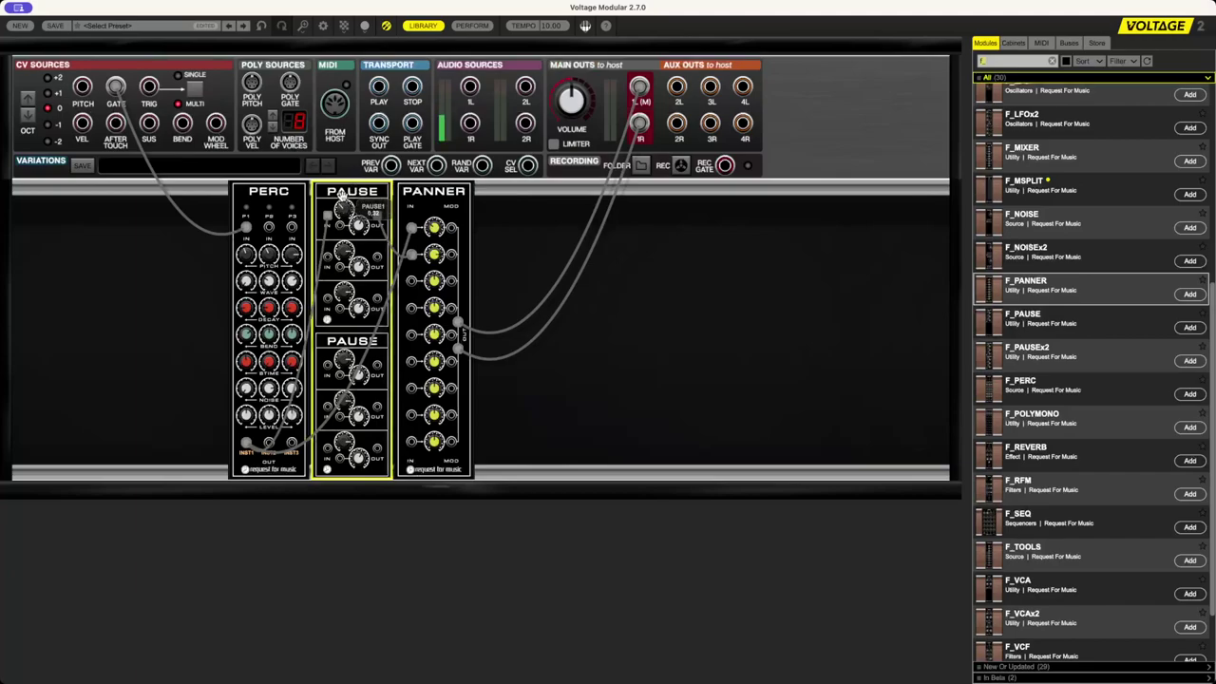
scroll(340, 212, up, 2)
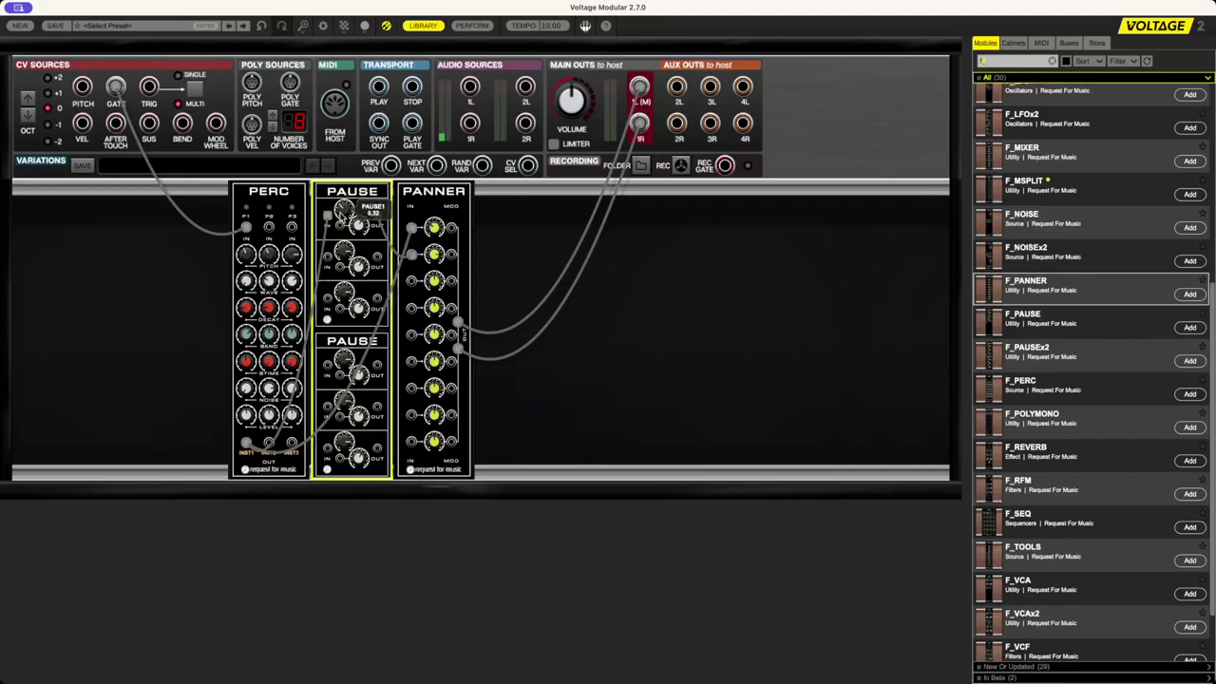
drag(340, 213, 343, 235)
mouse_move(339, 208)
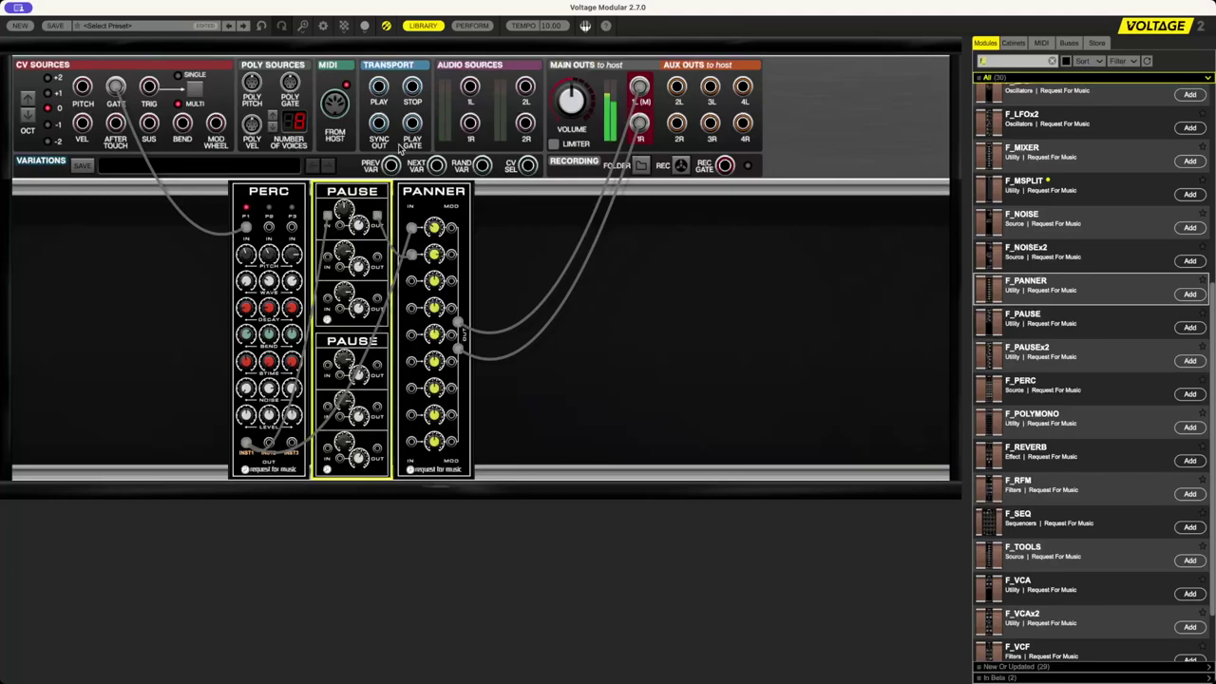
- Push the upper PAUSE's first pause time to 3.68, then reset it to default
drag(343, 213, 354, 150)
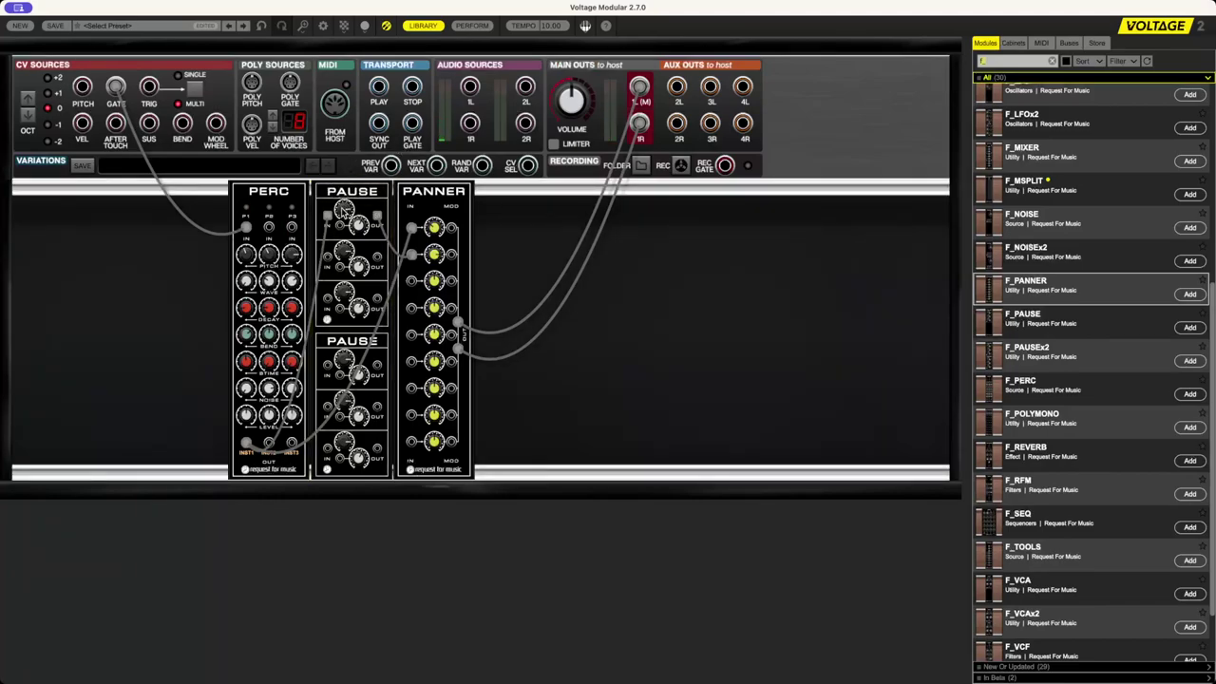
right_click(344, 214)
click(371, 228)
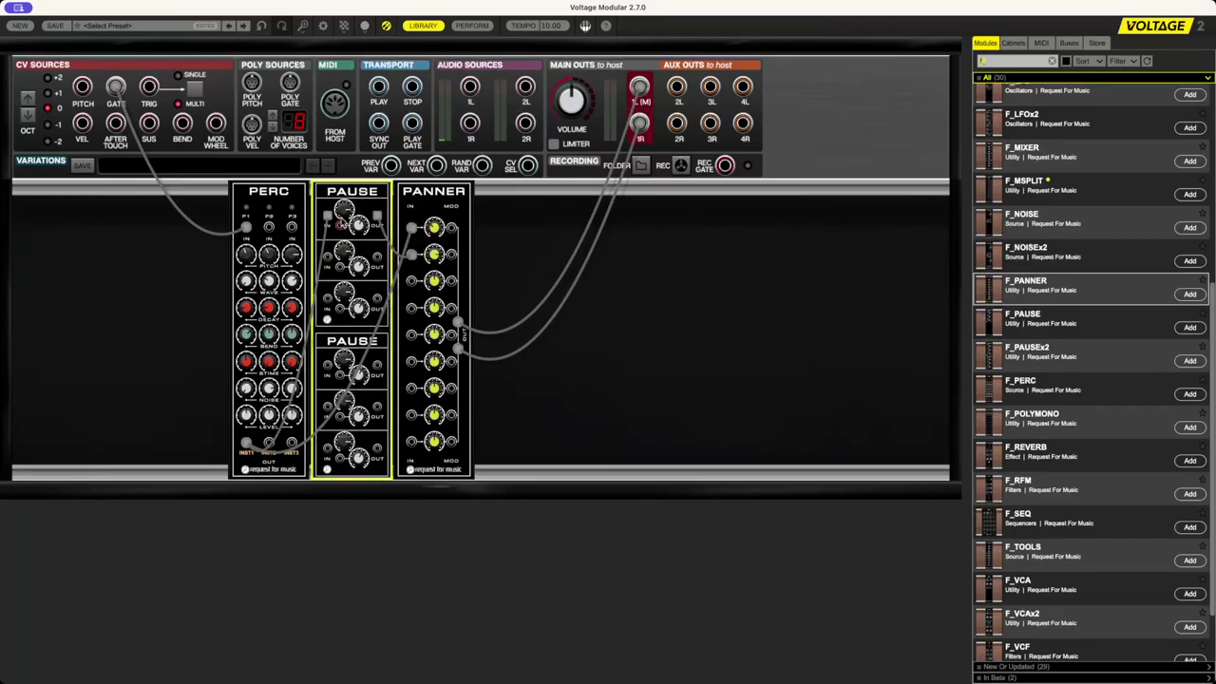
- Lower the upper PAUSE's first pause time to about 1.28
mouse_move(342, 214)
drag(358, 221, 358, 269)
mouse_move(359, 233)
- Unplug PERC's old INST1 and PANNER cables and connect CV GATE to PERC's F1 input
mouse_move(328, 218)
mouse_down()
mouse_move(237, 226)
mouse_move(328, 219)
mouse_up()
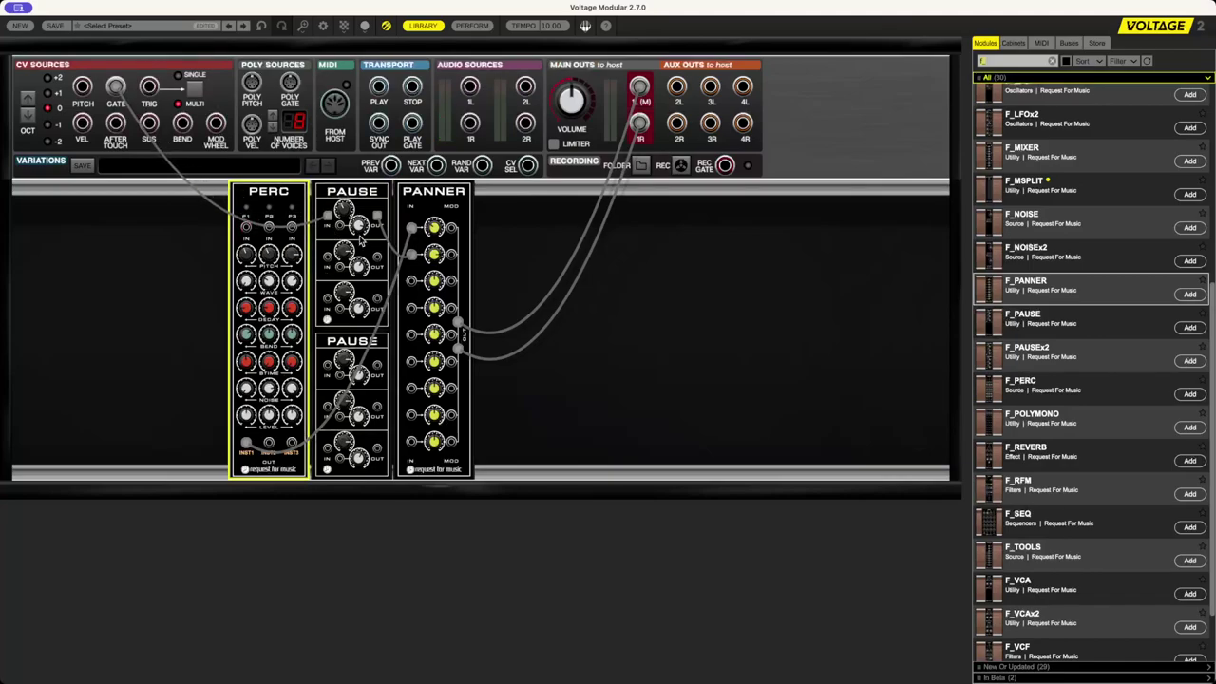
drag(409, 253, 246, 227)
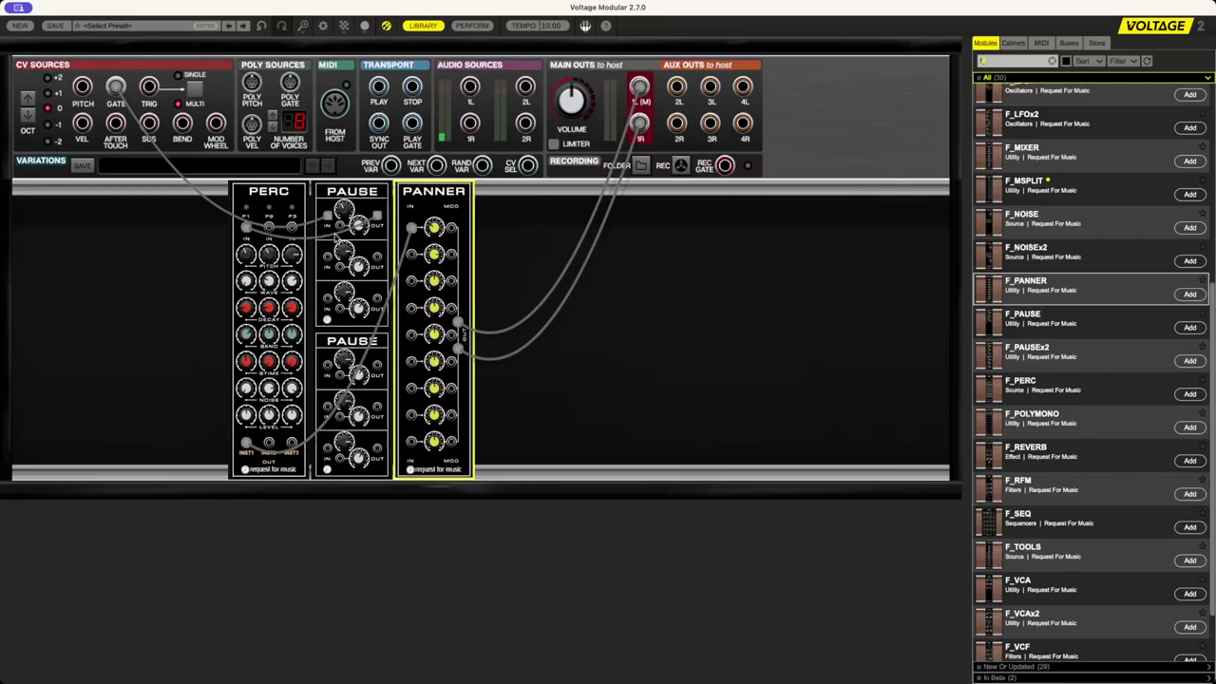
drag(326, 258, 113, 85)
drag(245, 228, 246, 227)
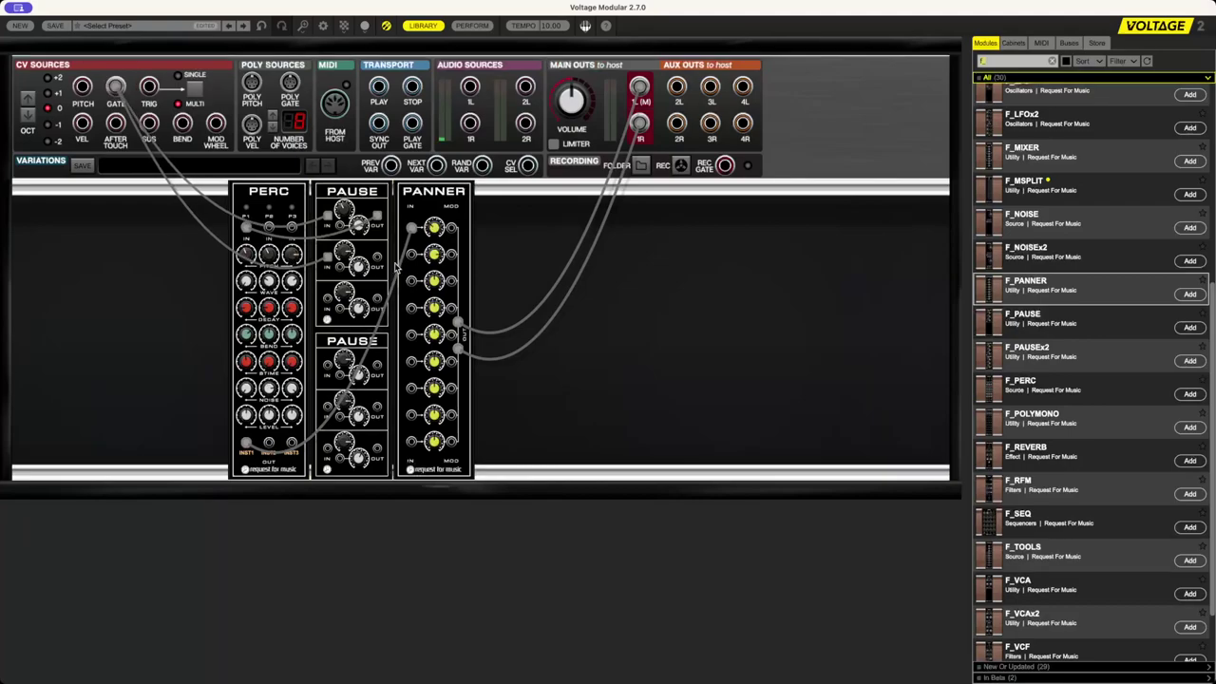
- Patch PERC INST1 into PANNER's second input and start a cable from PERC INST2
click(380, 258)
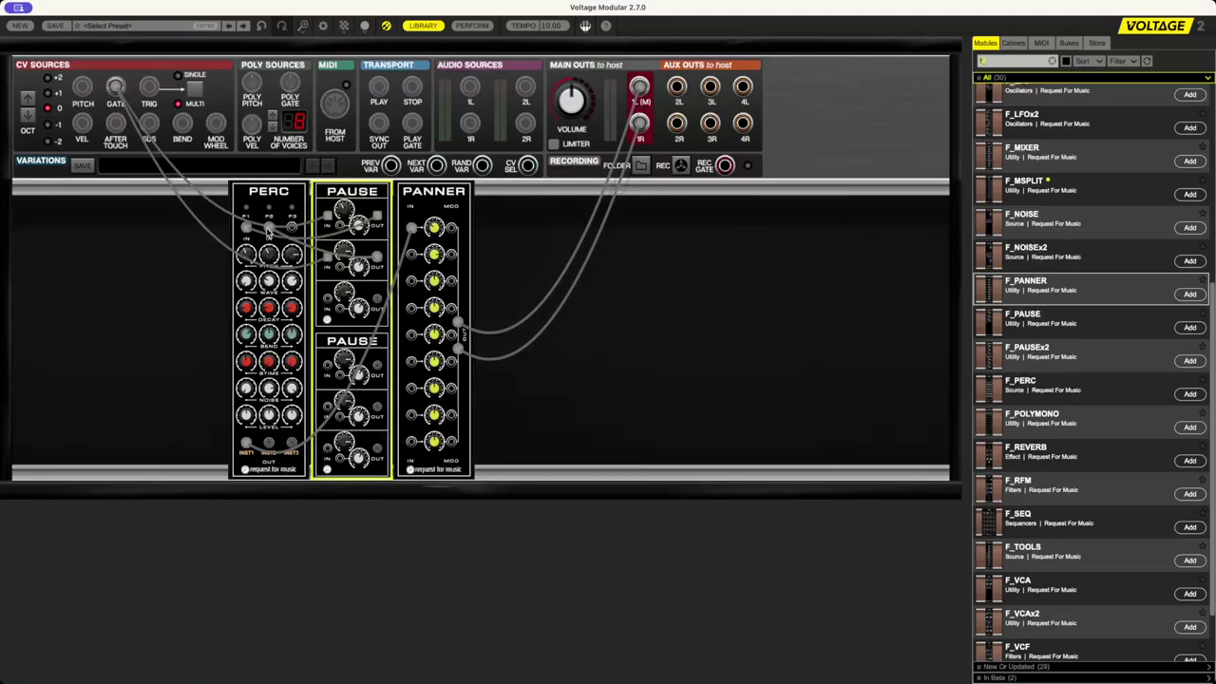
drag(251, 443, 411, 258)
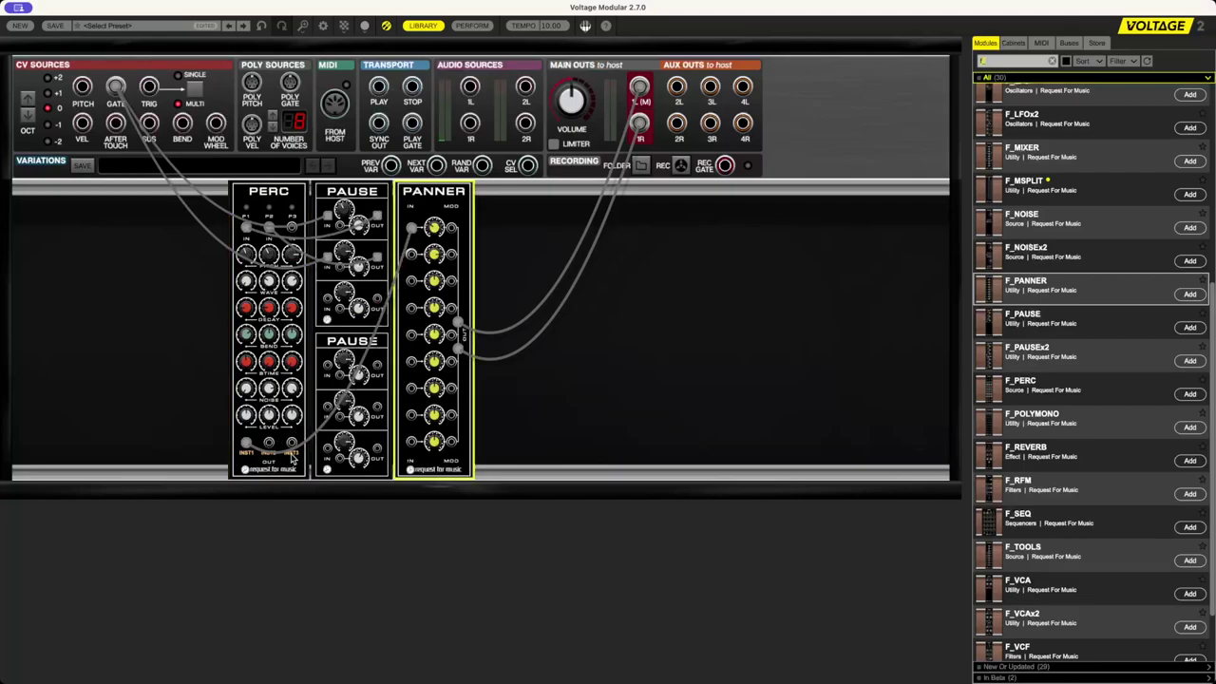
click(258, 444)
drag(270, 444, 366, 250)
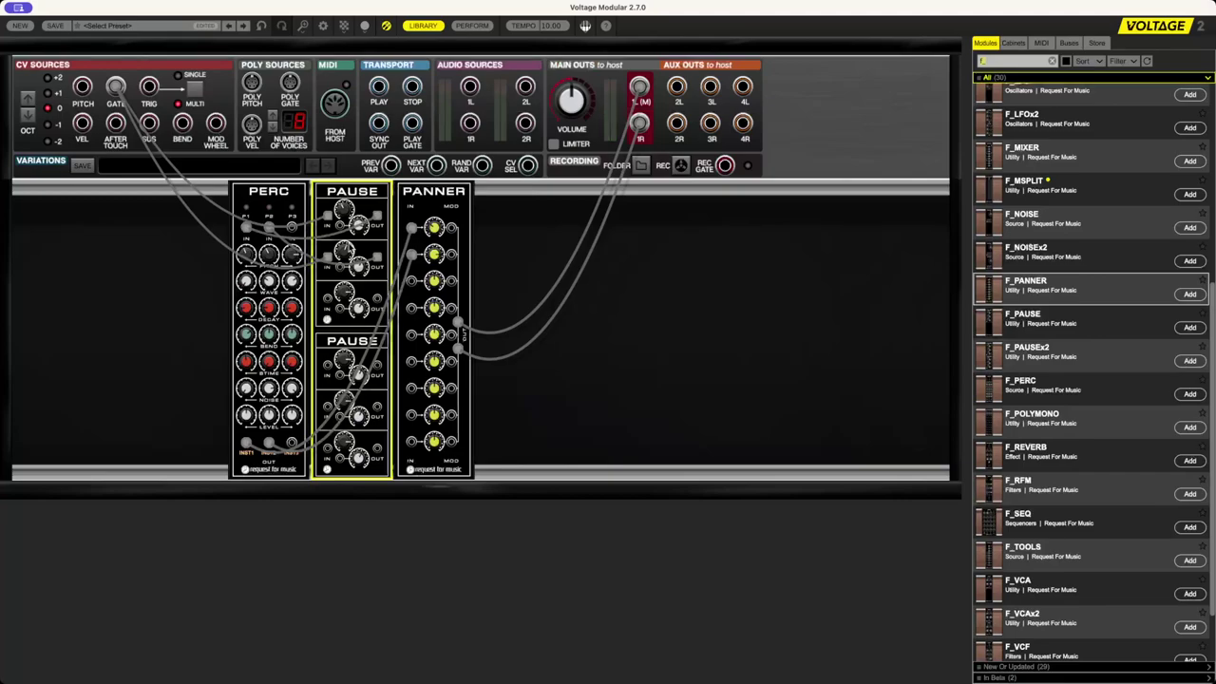
mouse_move(354, 258)
- Delete the PERC module and drop a VCO into its place in the rack
click(238, 214)
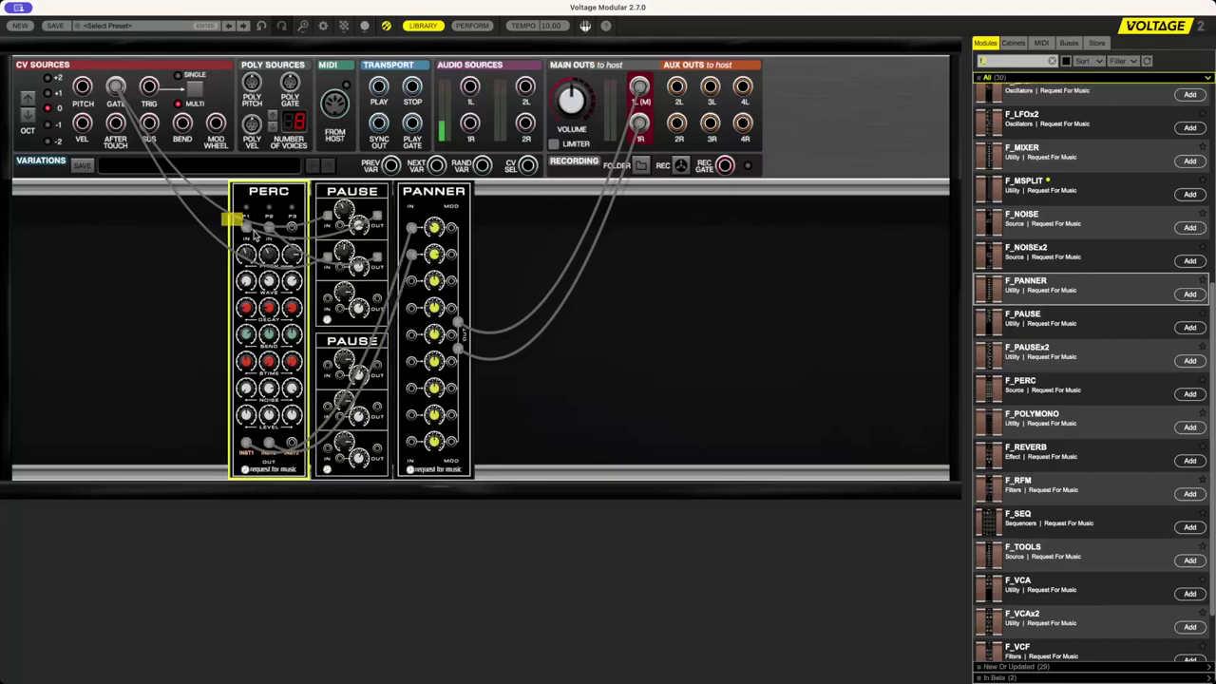
key(Delete)
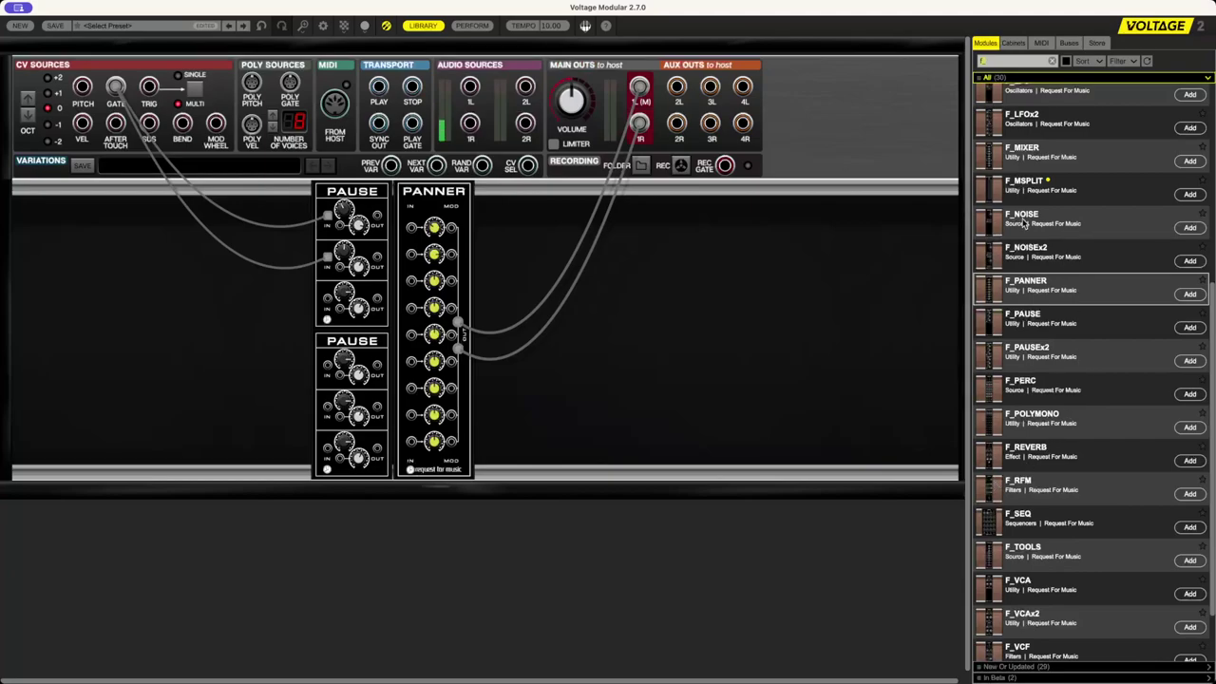
scroll(1022, 222, up, 5)
scroll(1030, 296, down, 7)
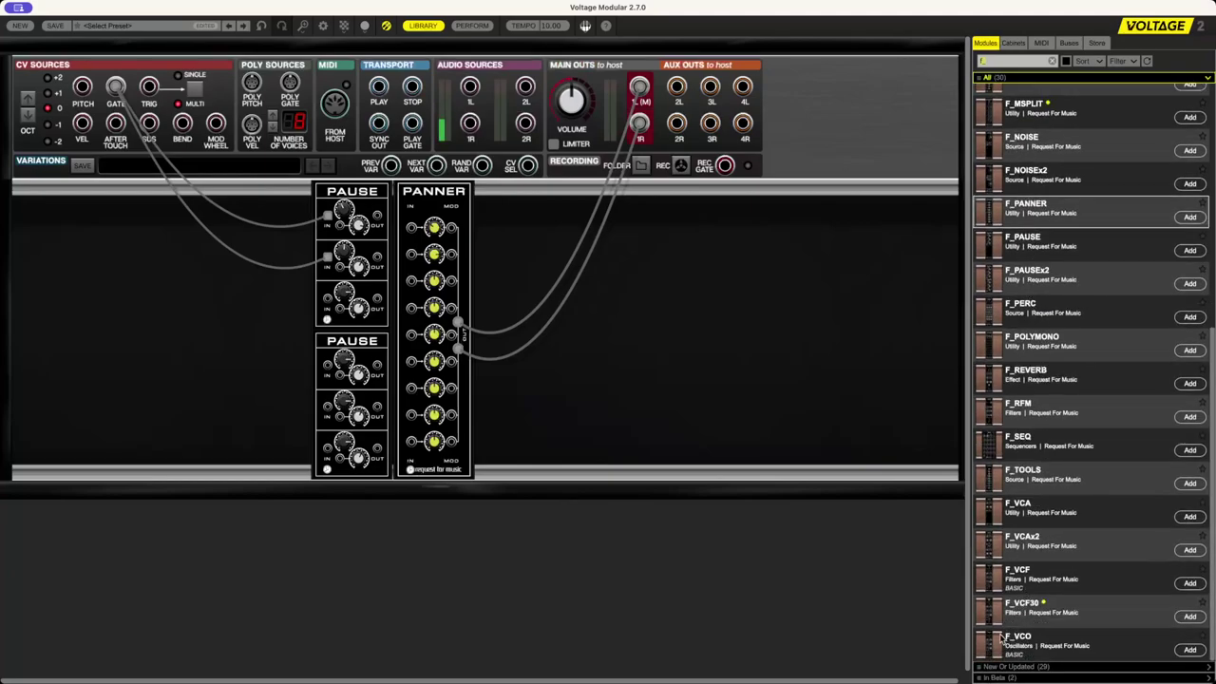
drag(1003, 642, 275, 211)
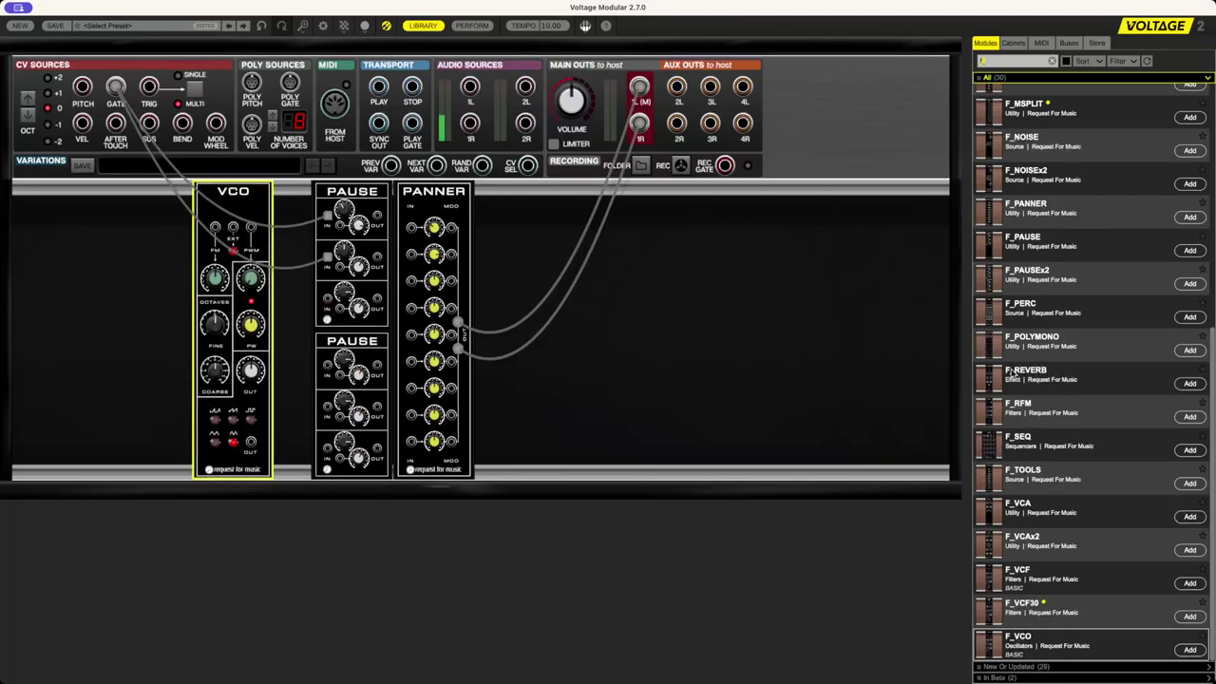
- Add a VCF module, then an ADSR between the VCO and VCF
scroll(1016, 156, up, 10)
scroll(1016, 157, down, 10)
drag(999, 588, 337, 197)
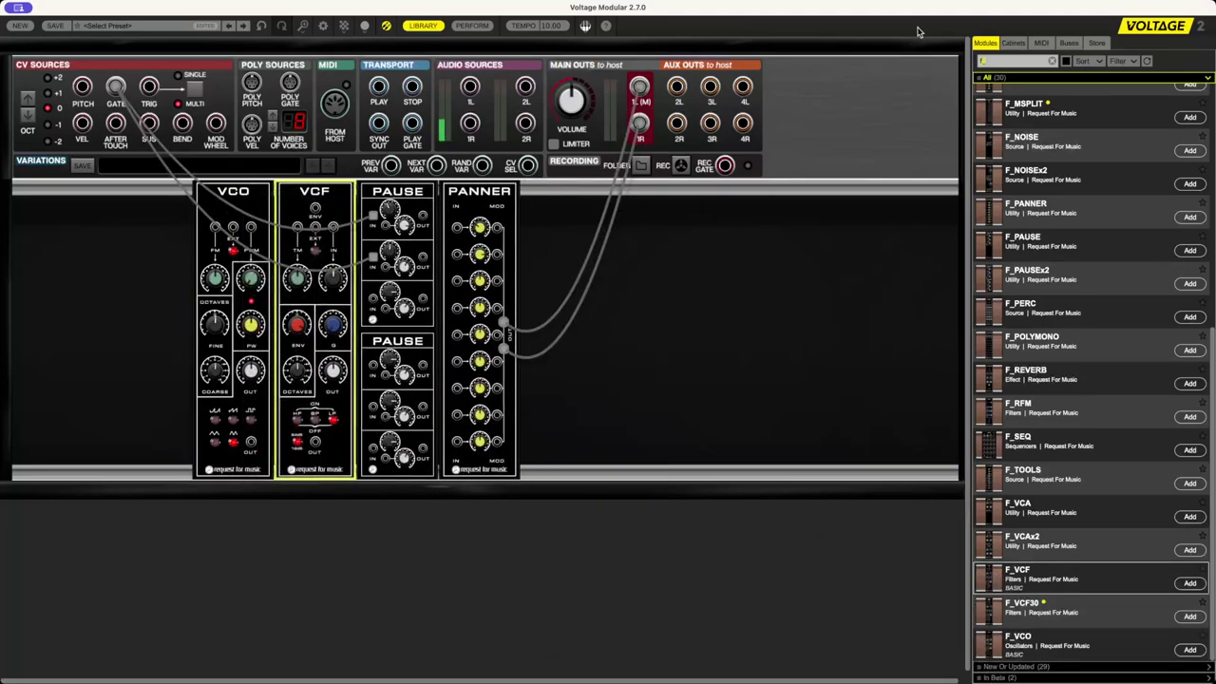
scroll(988, 114, up, 10)
drag(985, 92, 315, 207)
- Undo to restore GATE→ADSR, then cable ADSR and VCO into VCF, PITCH to VCO FM, VCF to PAUSE
key(ctrl+z)
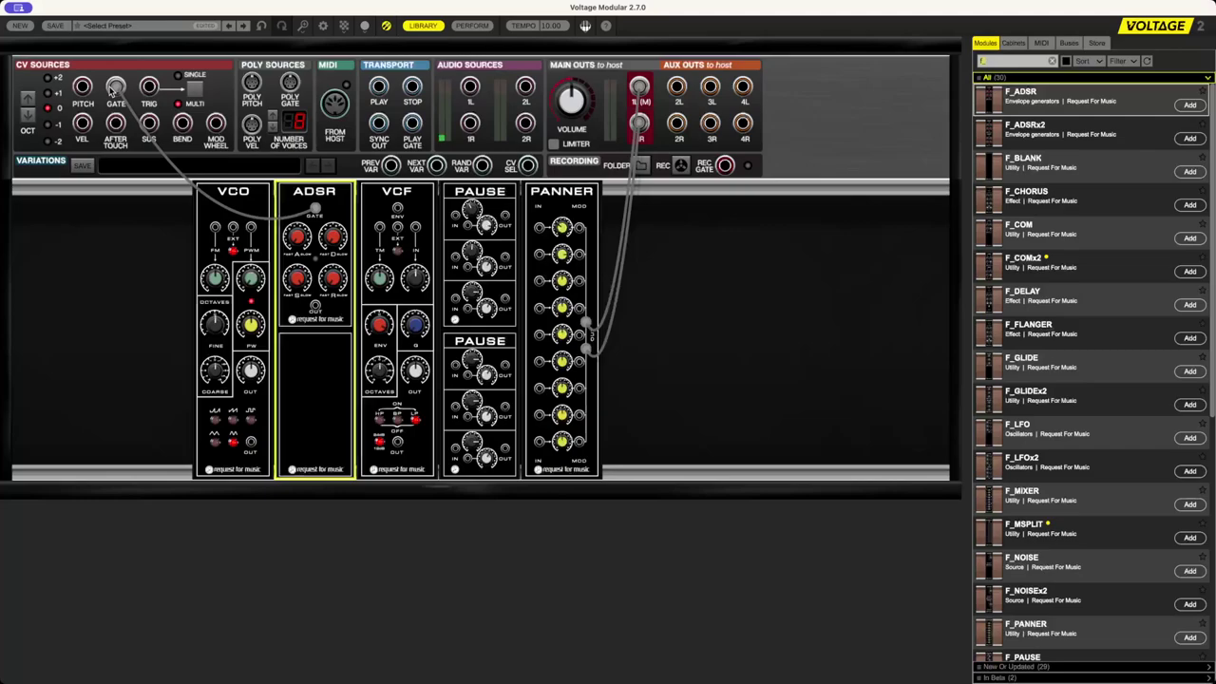
drag(315, 308, 397, 211)
drag(275, 405, 251, 441)
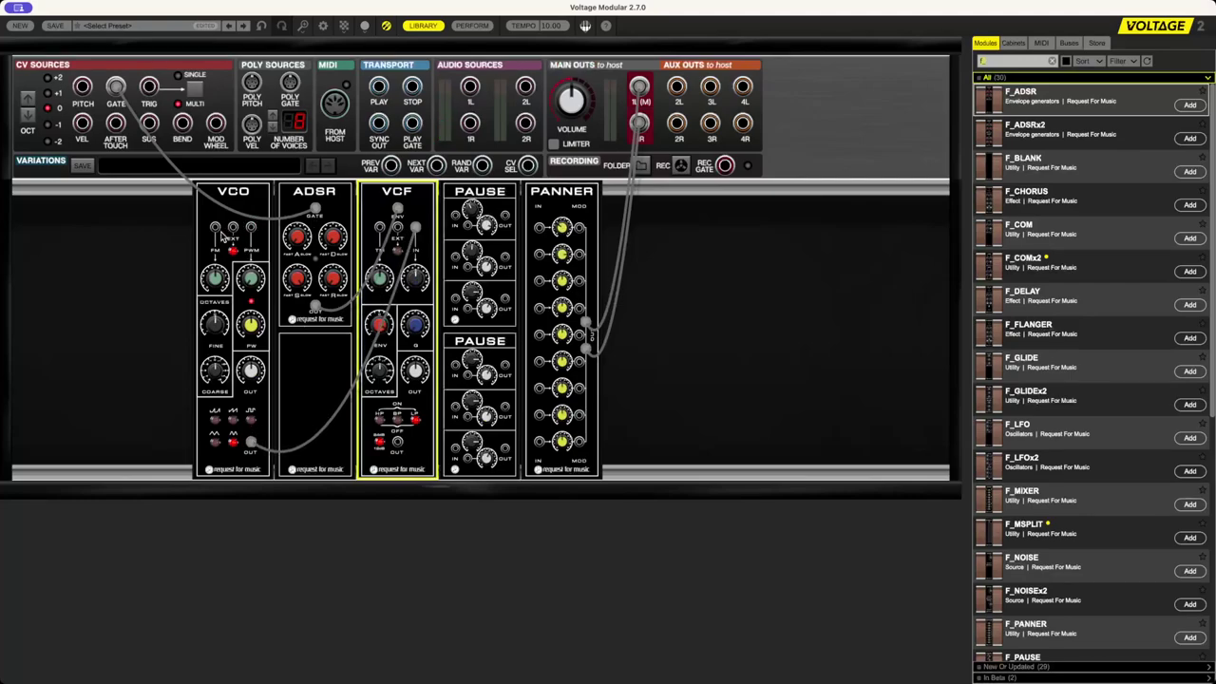
drag(215, 231, 82, 86)
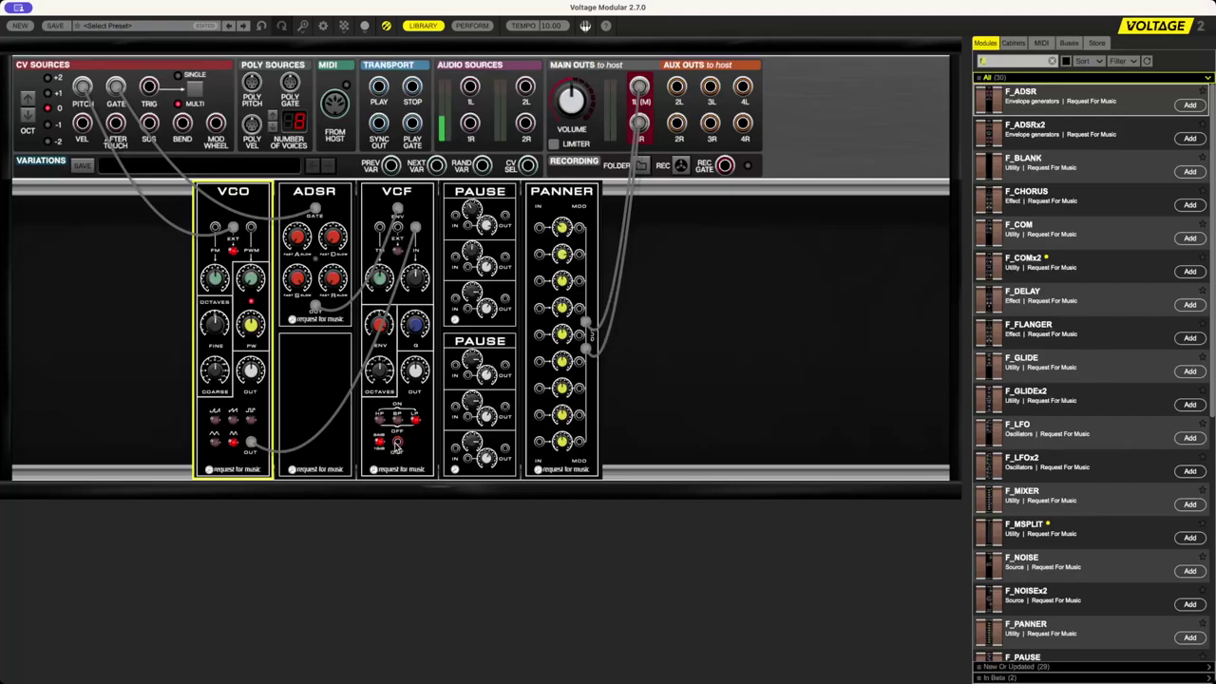
drag(397, 444, 537, 230)
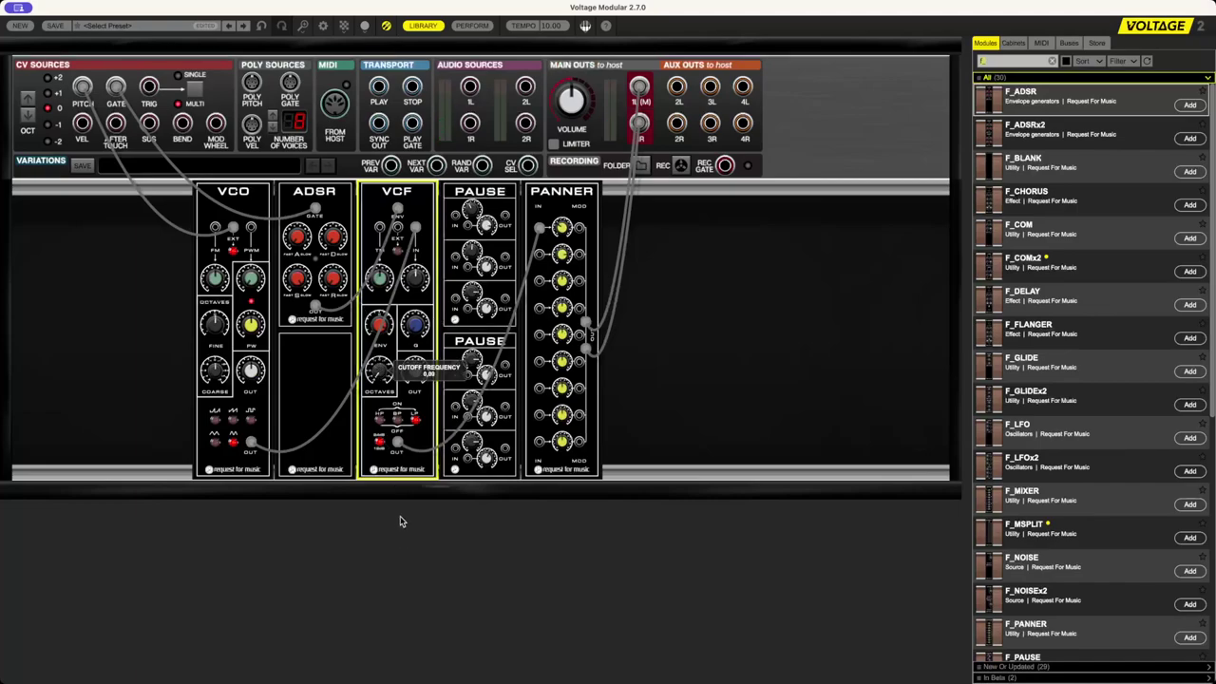
mouse_move(381, 323)
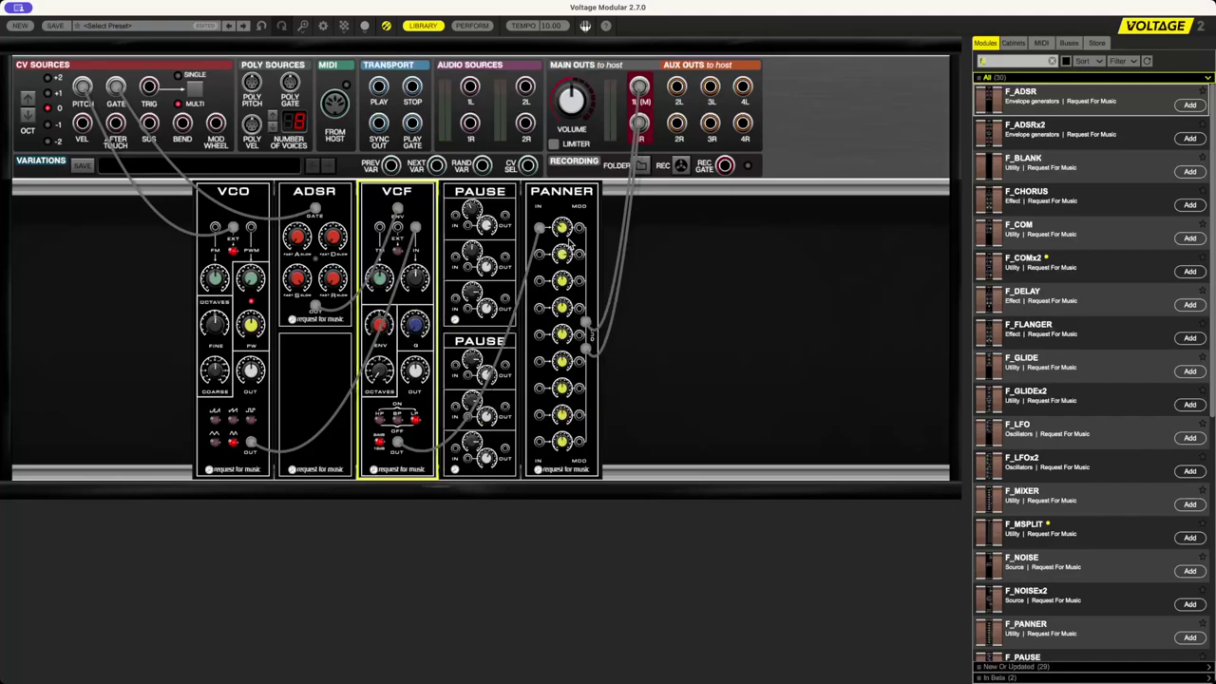
- Check the PANNER, VCF and VCO modules and raise Main Outs Volume to 3.2 dB
click(564, 228)
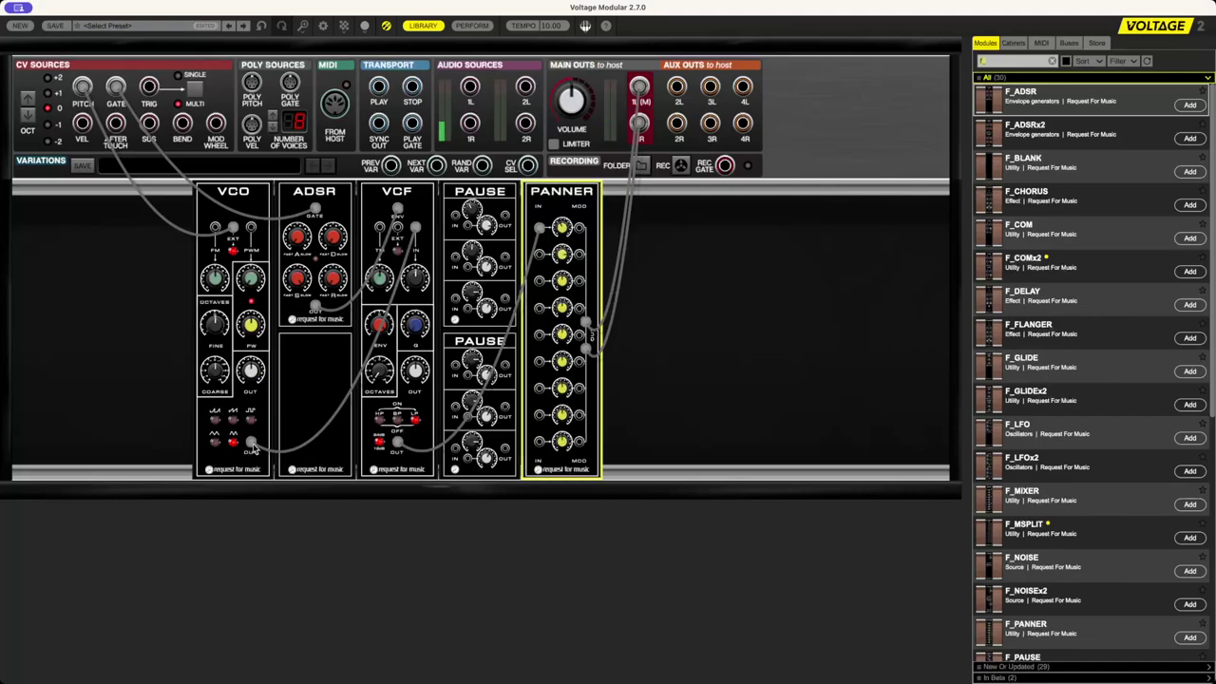
click(387, 332)
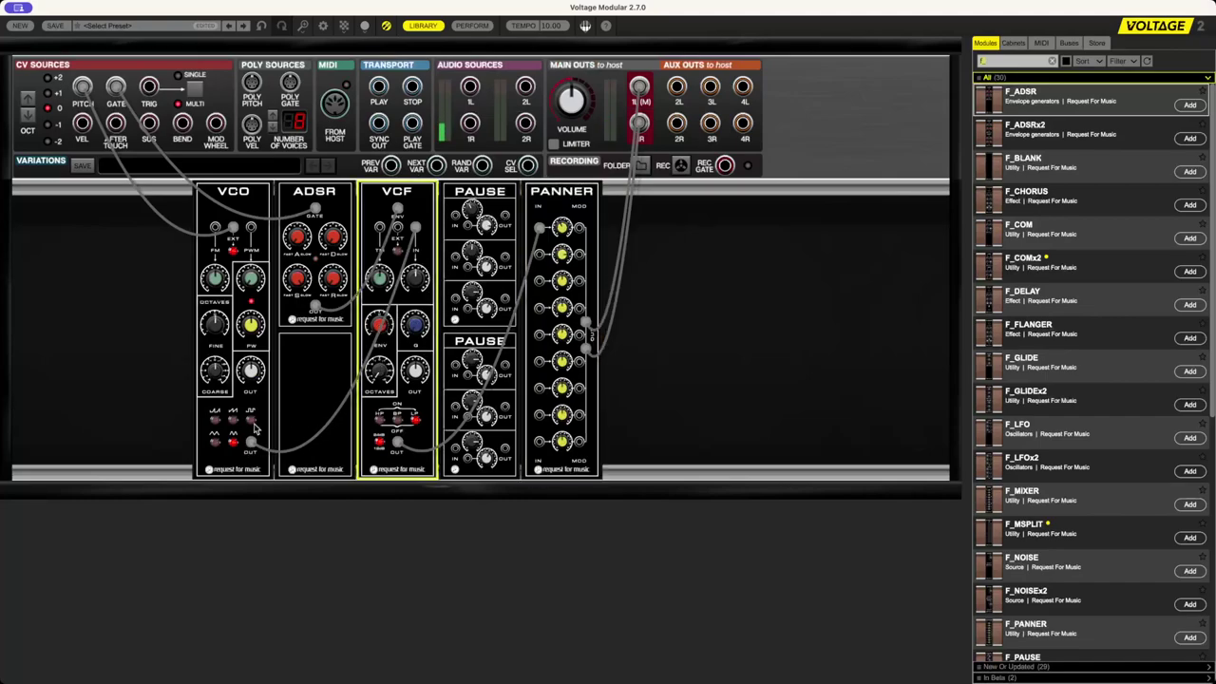
click(228, 442)
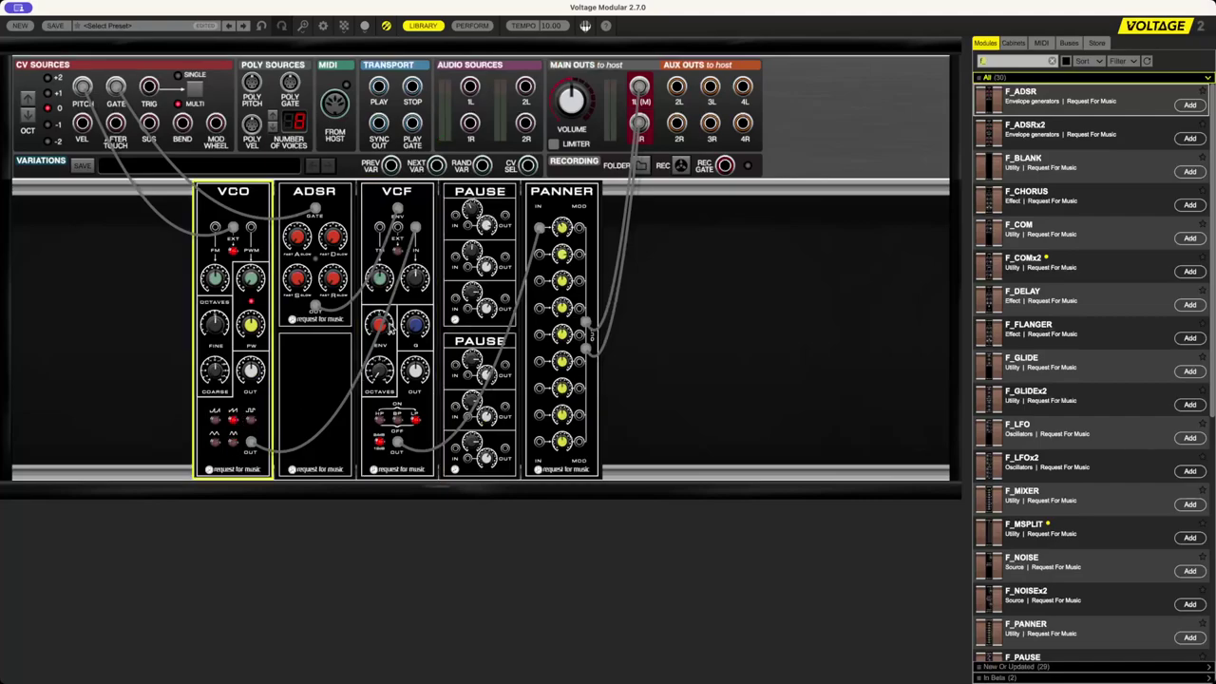
mouse_move(383, 329)
click(392, 329)
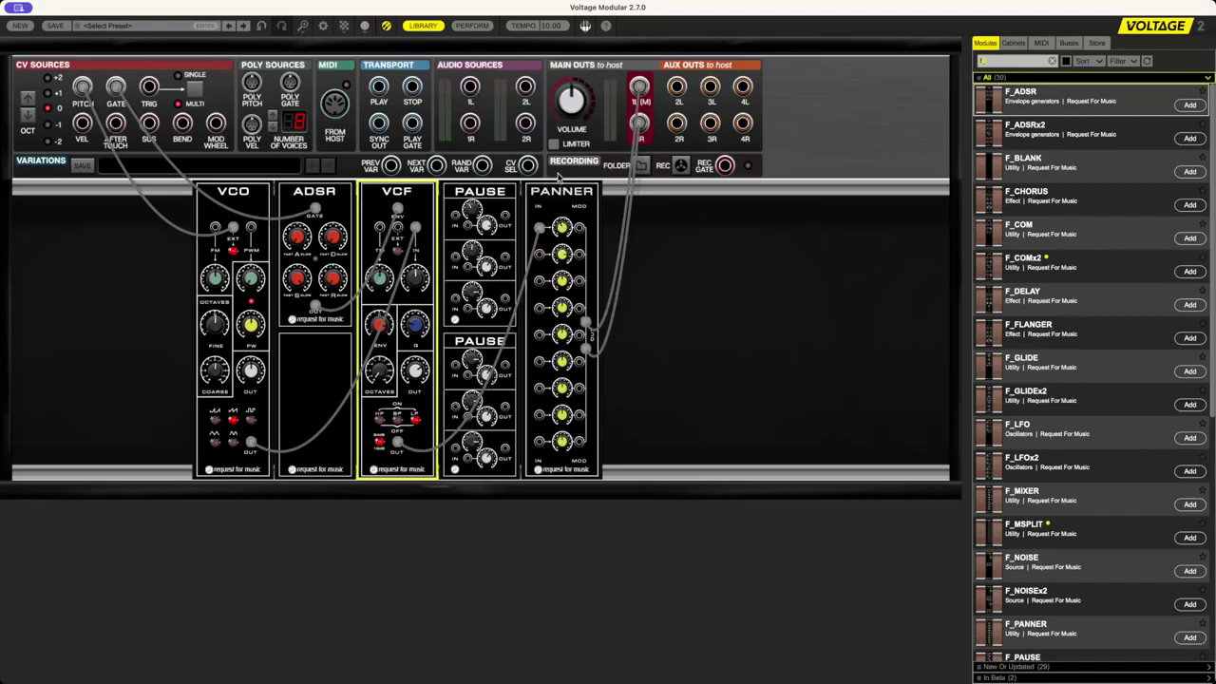
click(574, 72)
scroll(574, 71, up, 1)
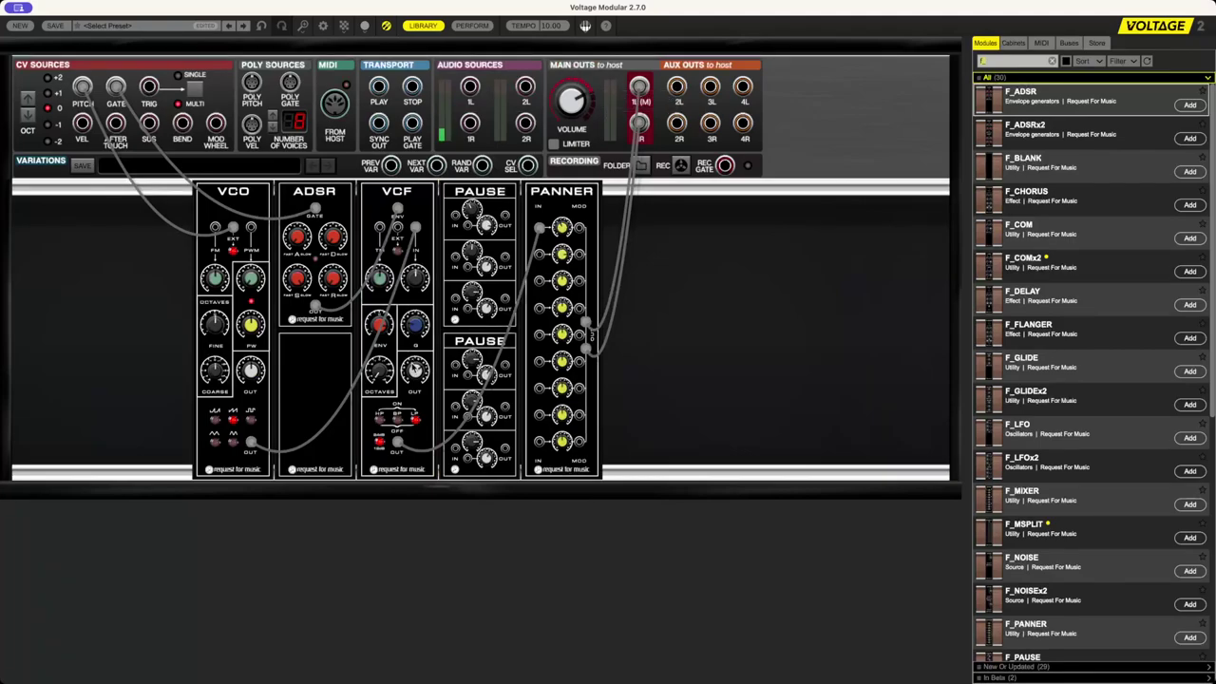
click(413, 366)
click(259, 378)
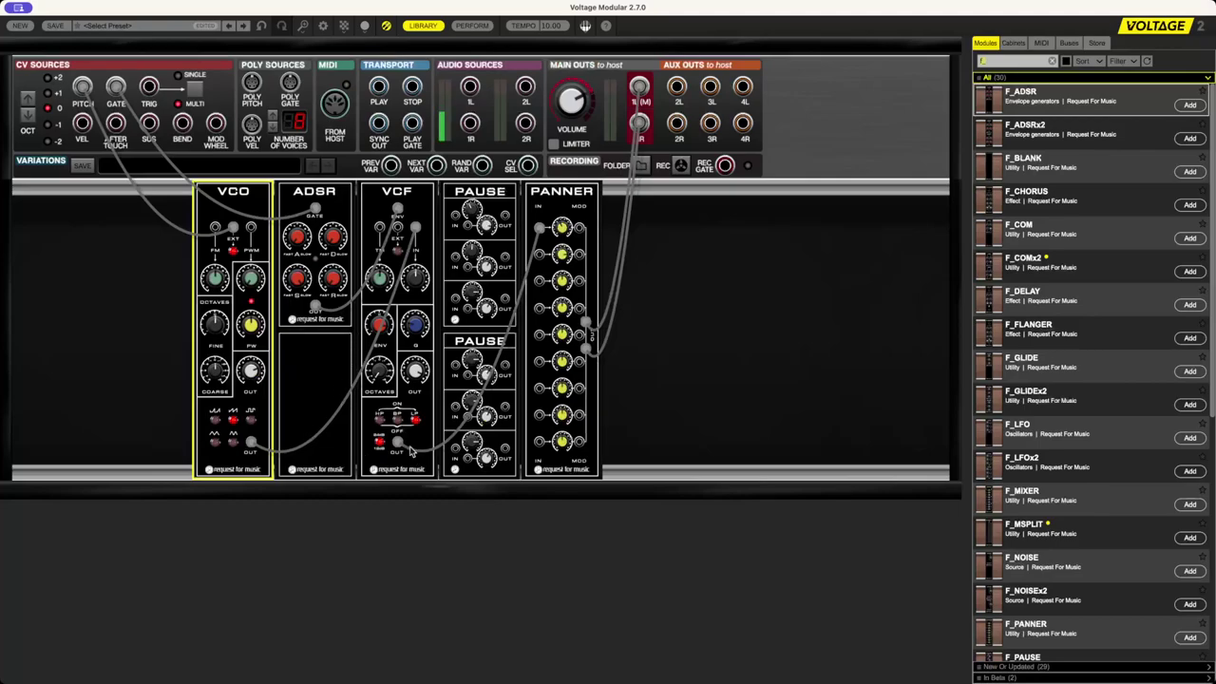
- Route the VCF through the upper PAUSE into PANNER, with delay time 2.00 and level 0.77
drag(399, 430, 454, 218)
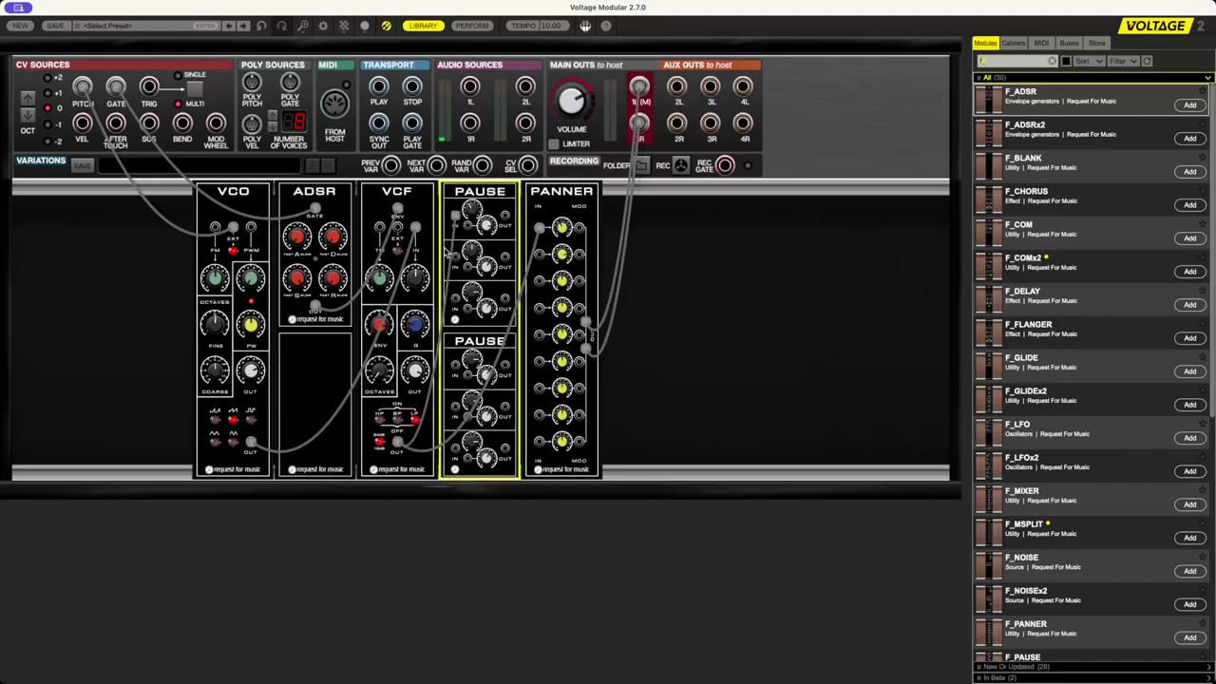
drag(505, 217, 537, 254)
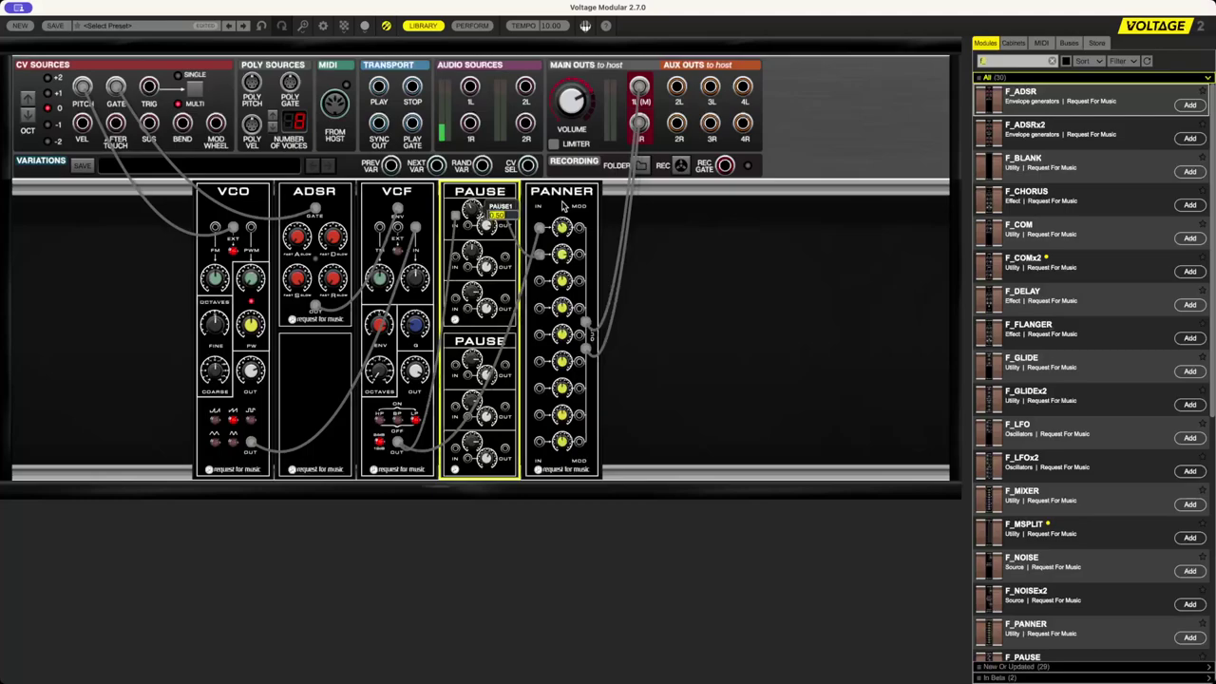
text(2)
key(Return)
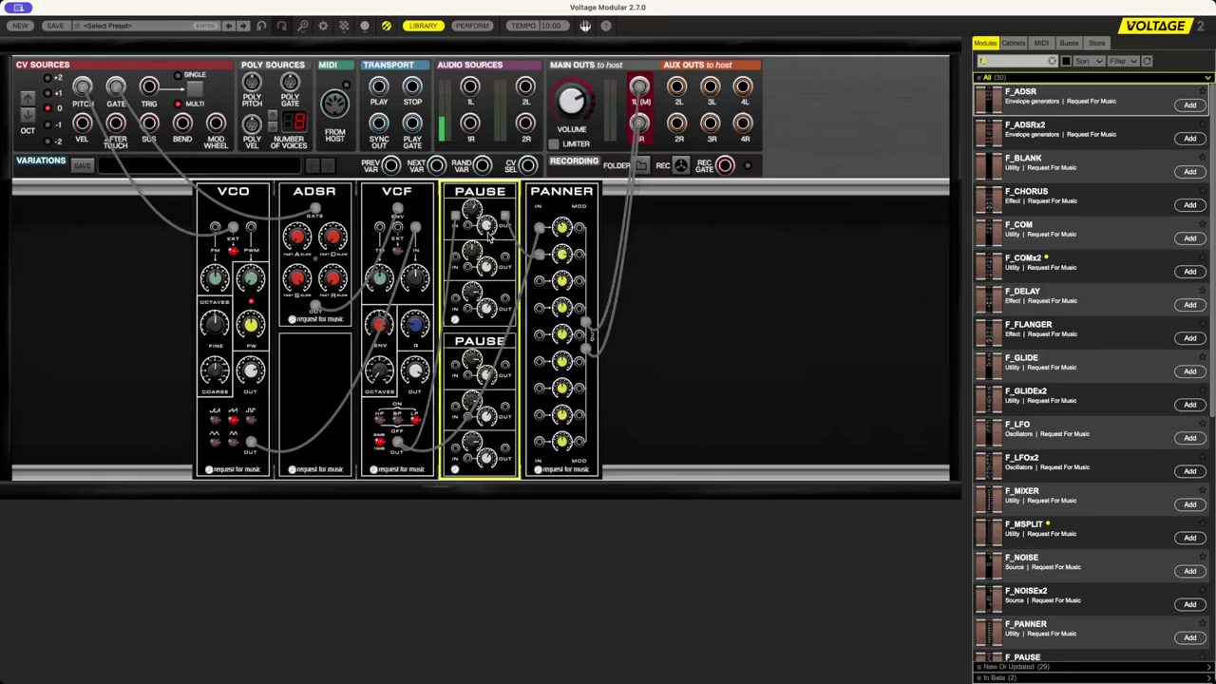
drag(491, 278, 492, 285)
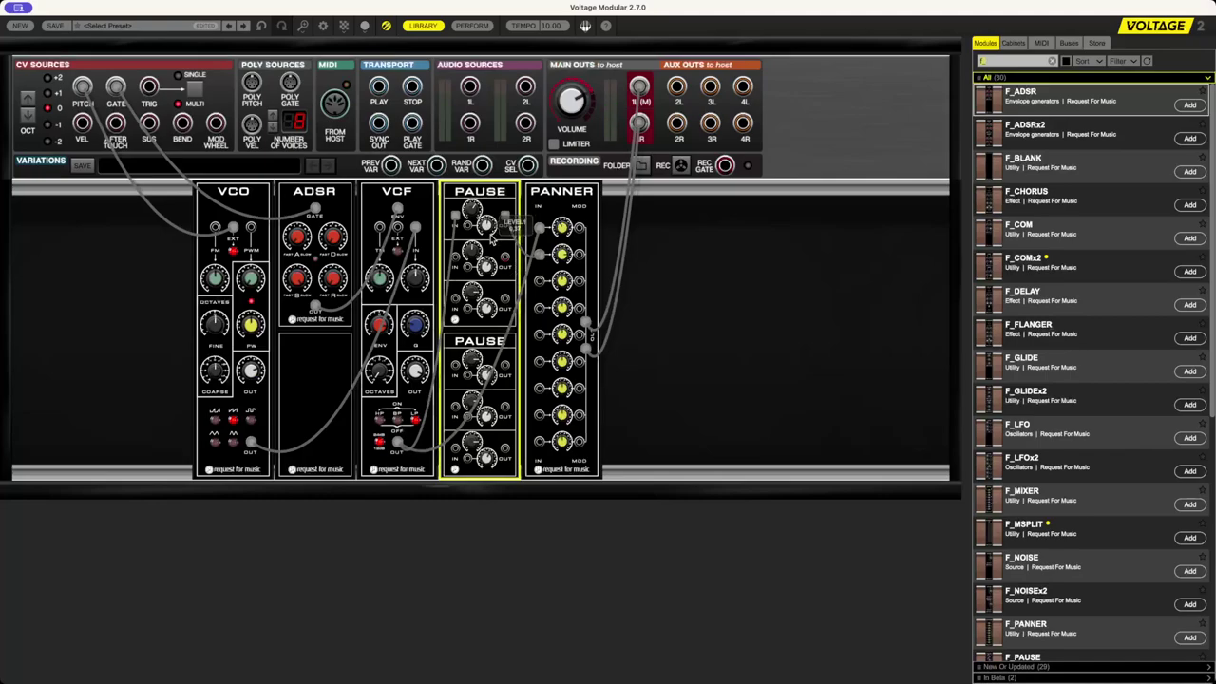
mouse_move(491, 239)
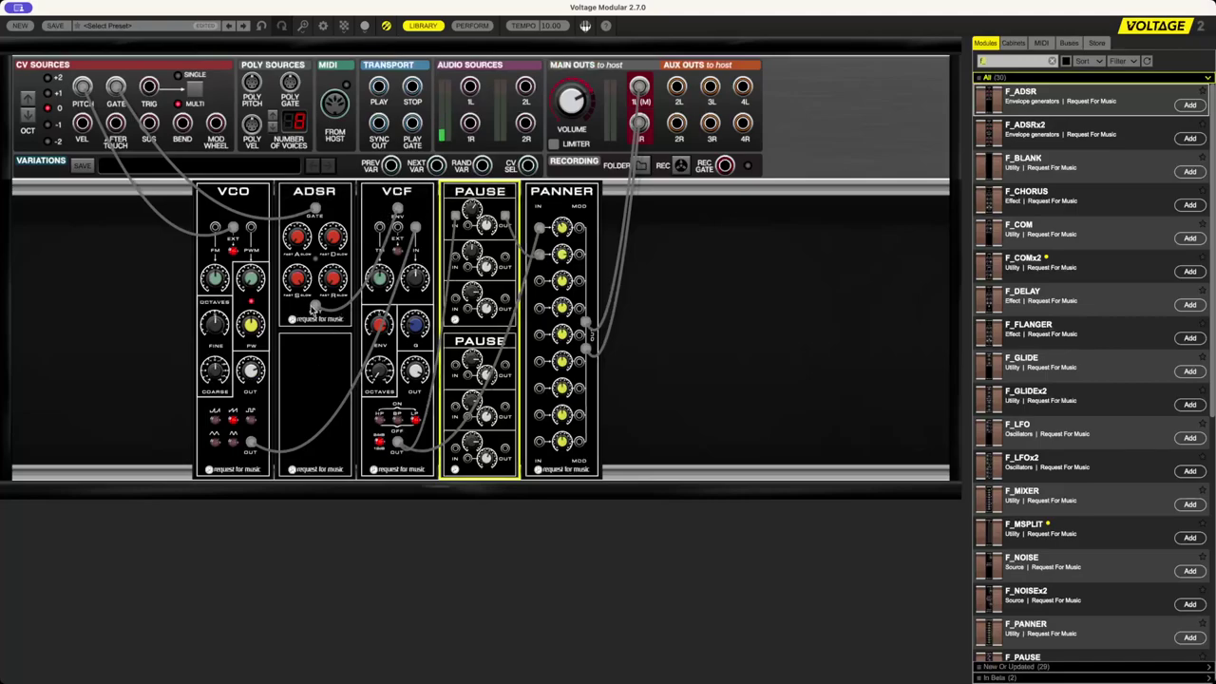
- Duplicate the first ADSR and VCF pair into the rack
click(328, 193)
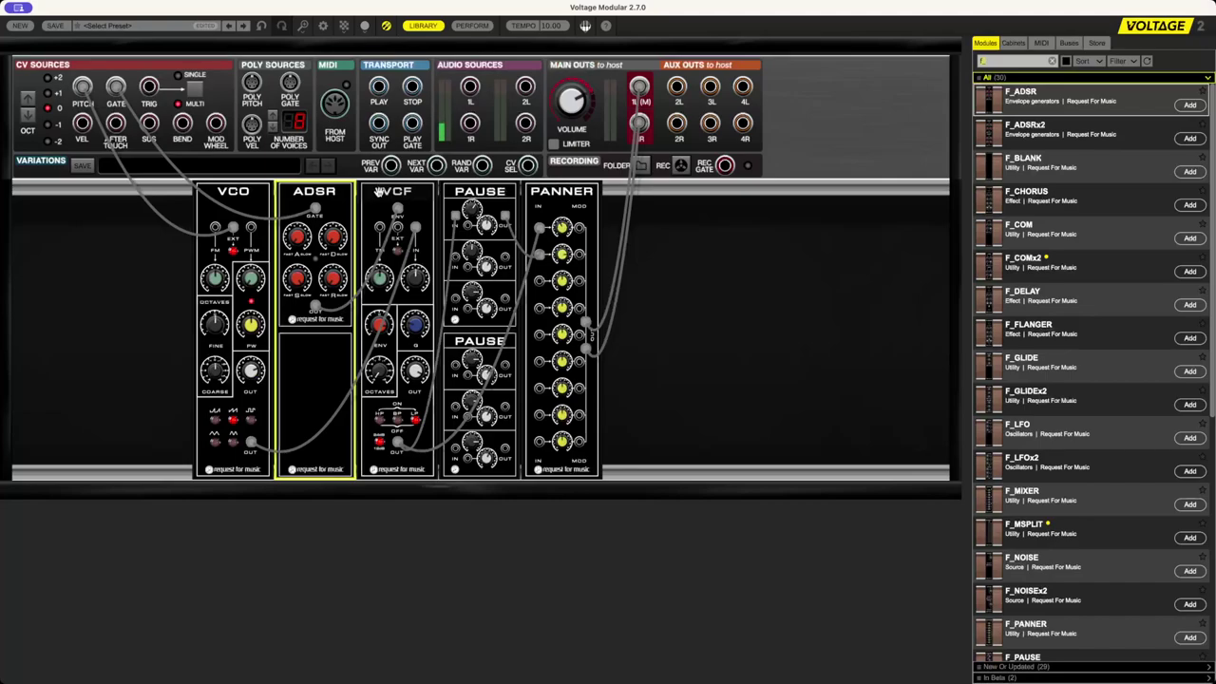
shift+click(380, 193)
drag(330, 192, 390, 193)
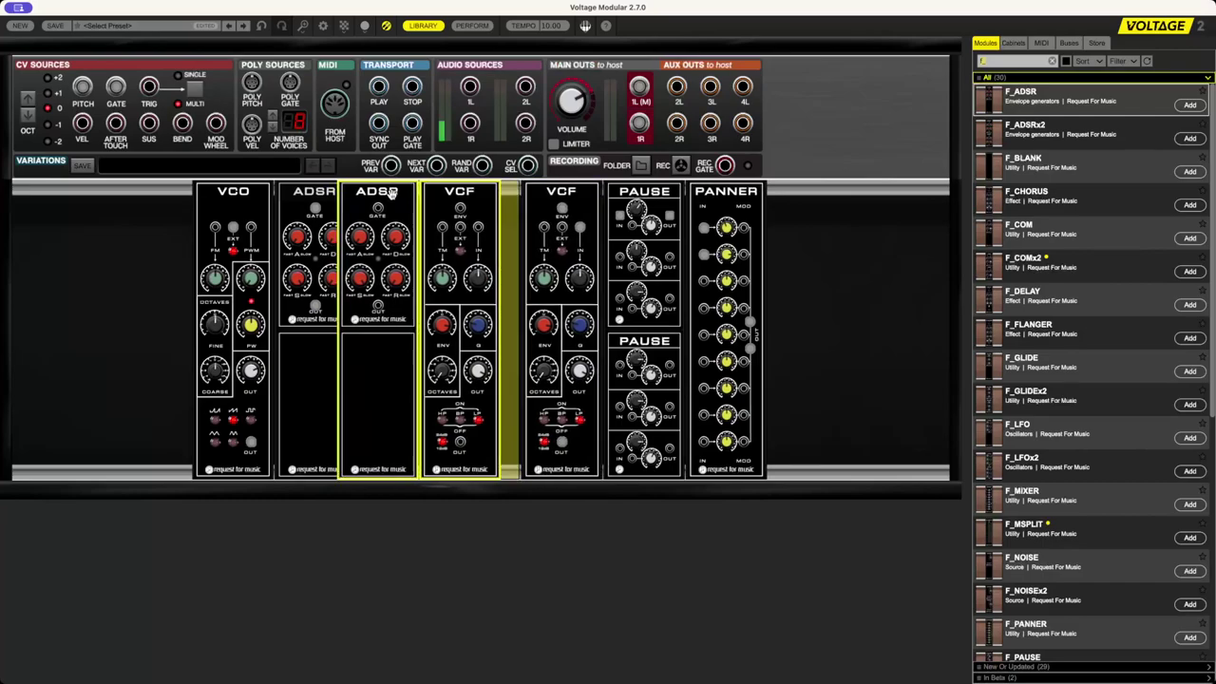
- Move a VCF beside the first ADSR and place PAUSE between the two voices
click(410, 192)
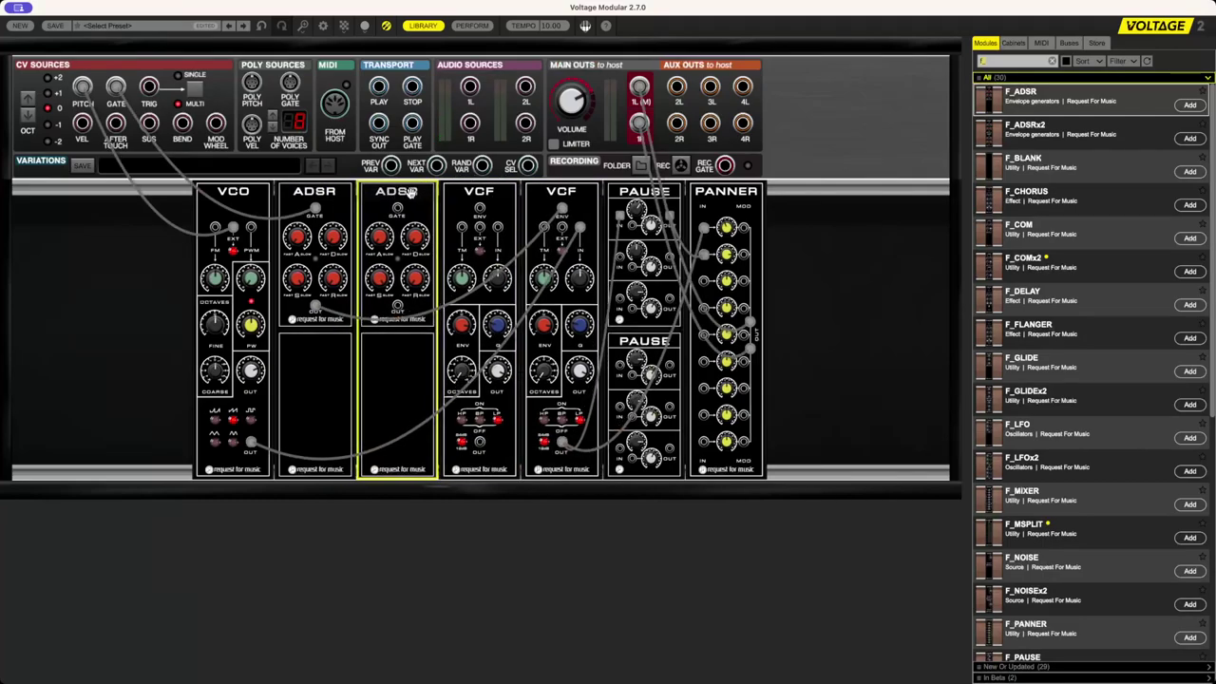
drag(538, 193, 398, 256)
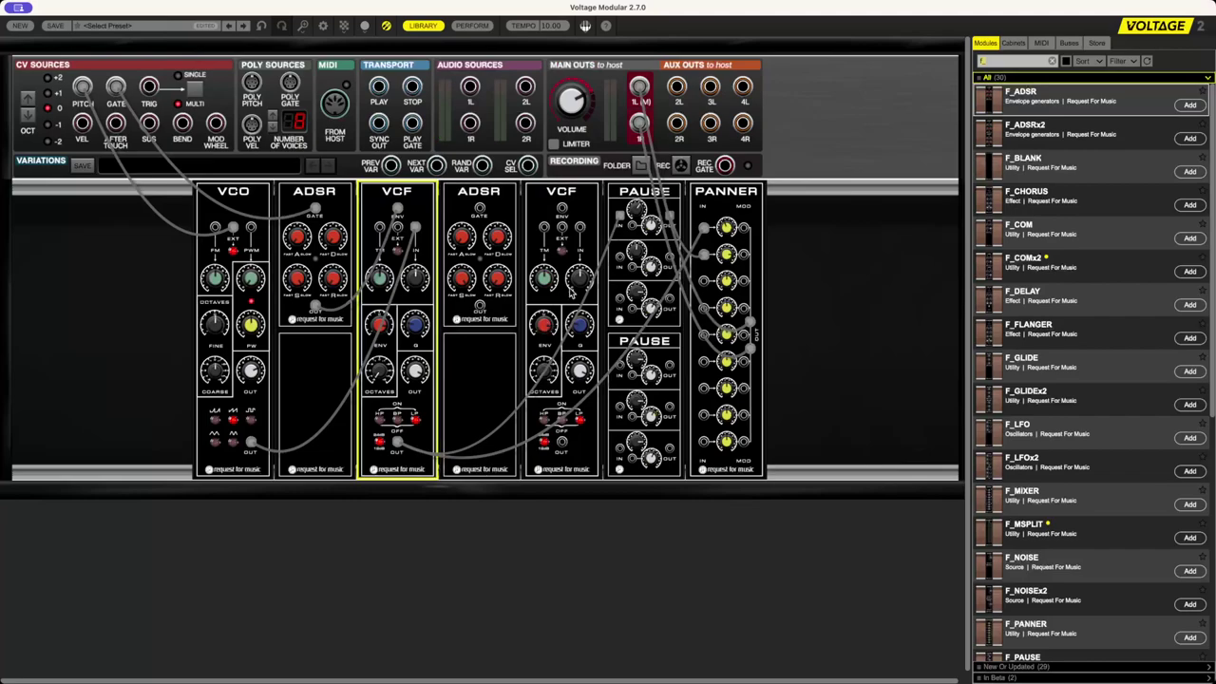
drag(644, 195, 485, 302)
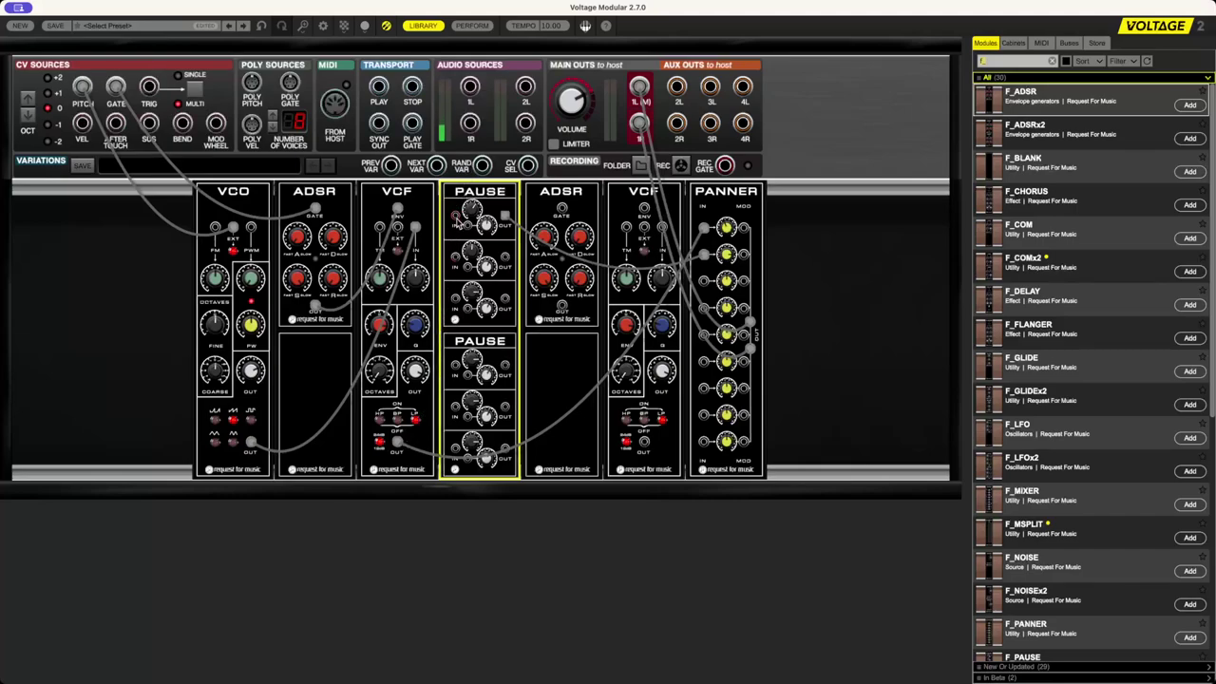
- Cable VCO OUT into the upper PAUSE IN, and PAUSE OUT into the second VCF IN
drag(456, 220, 249, 449)
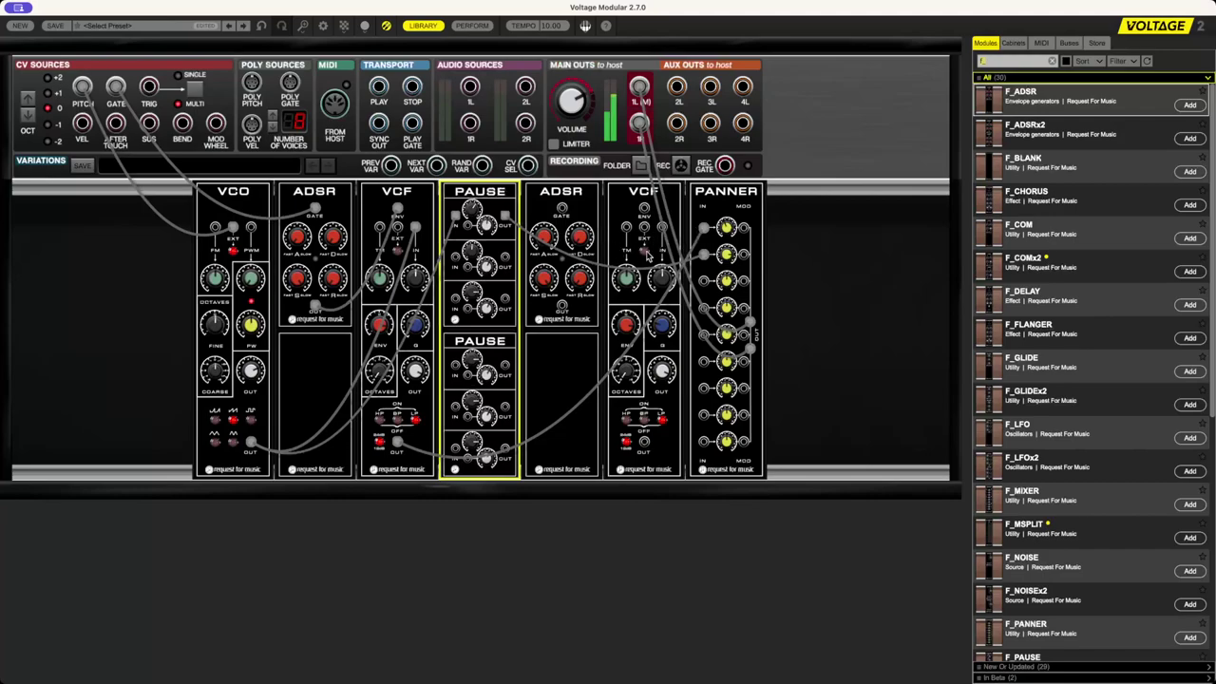
click(704, 261)
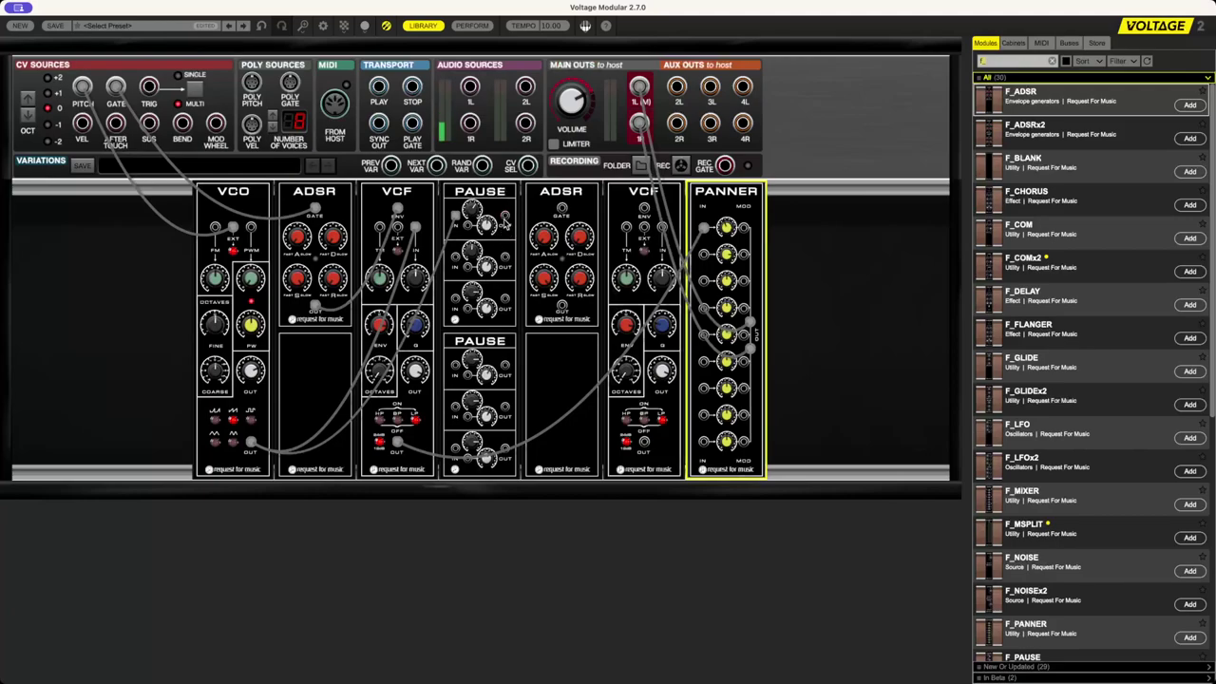
drag(505, 220, 662, 228)
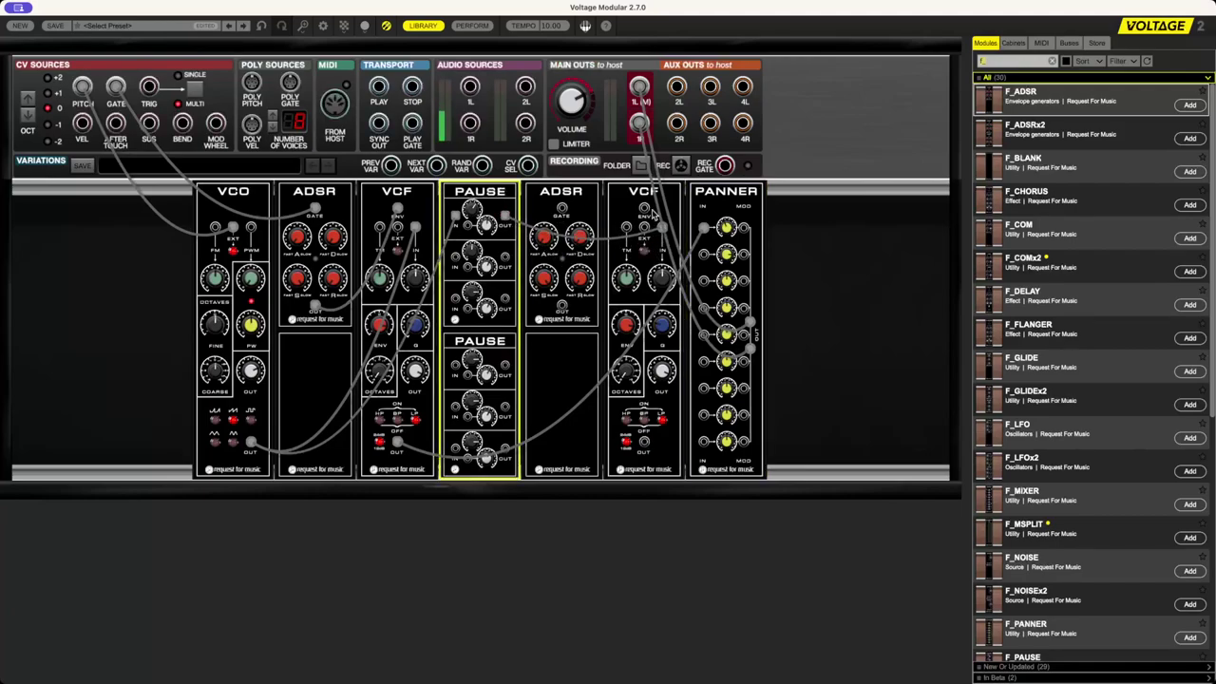
click(644, 443)
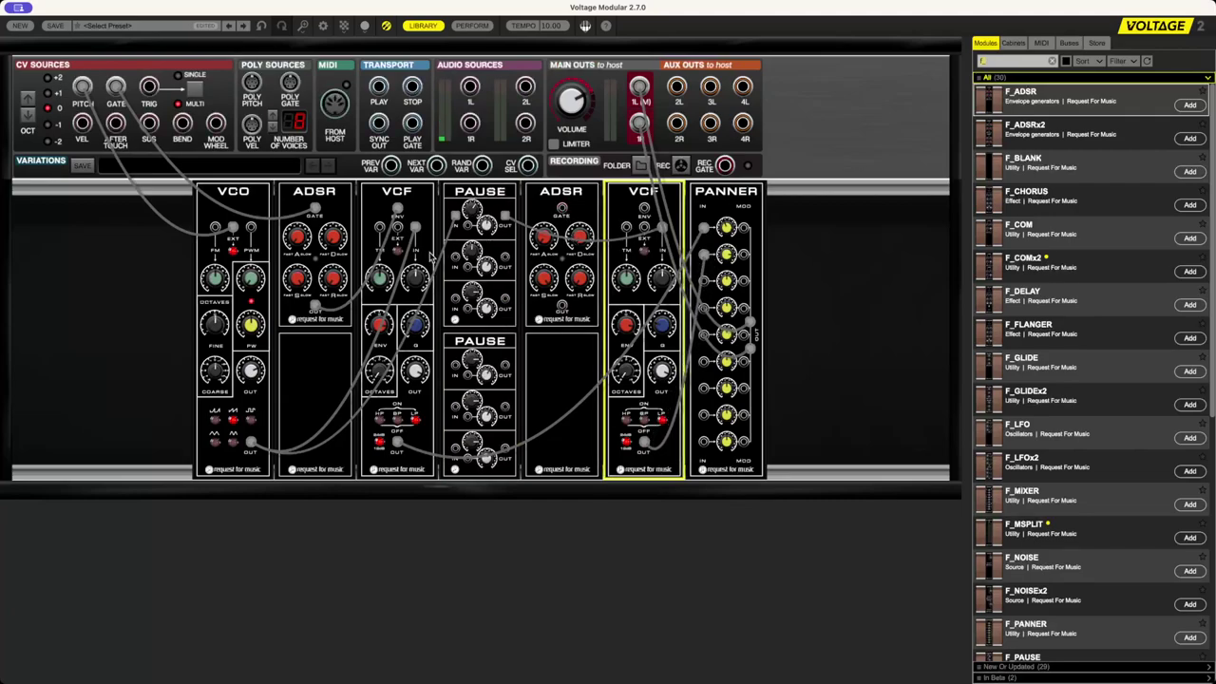
- Patch a cable into the upper PAUSE's second IN jack
drag(455, 256, 149, 123)
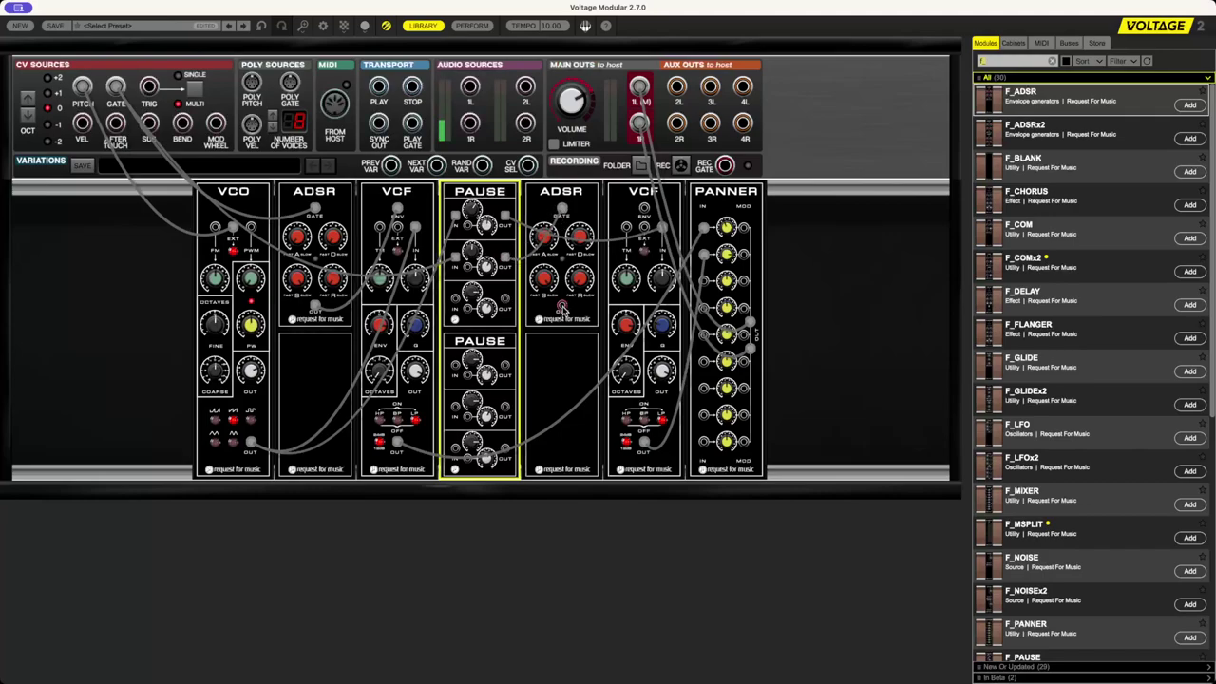
click(561, 307)
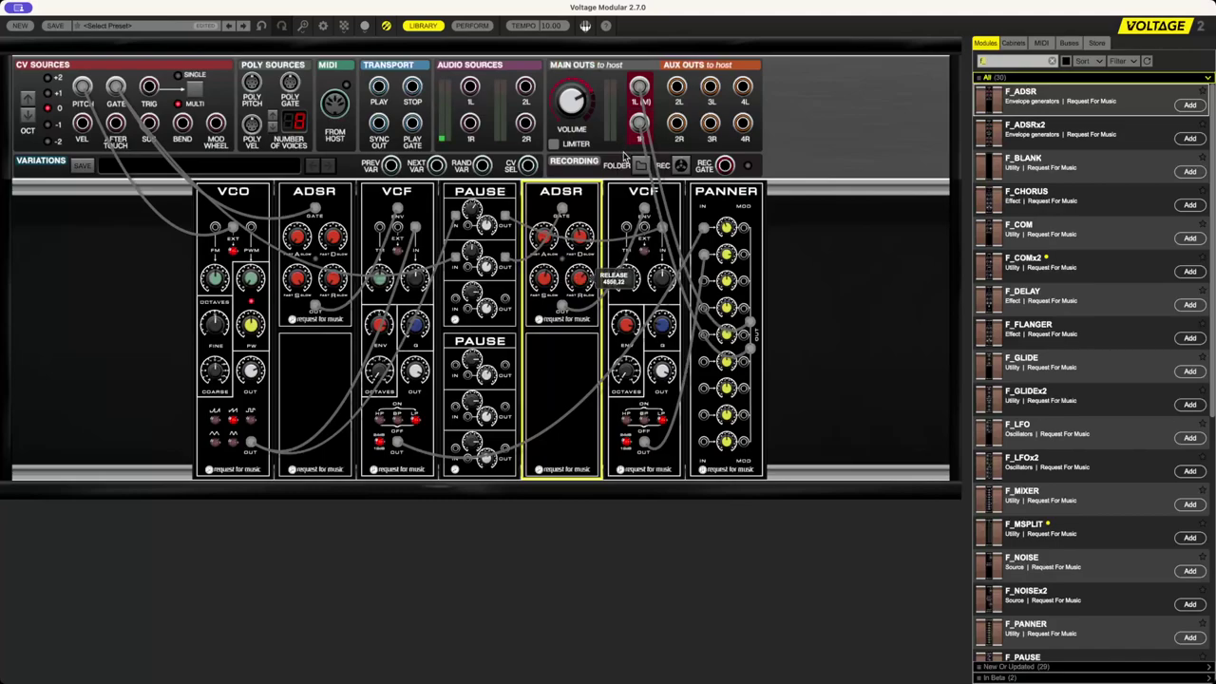
click(628, 327)
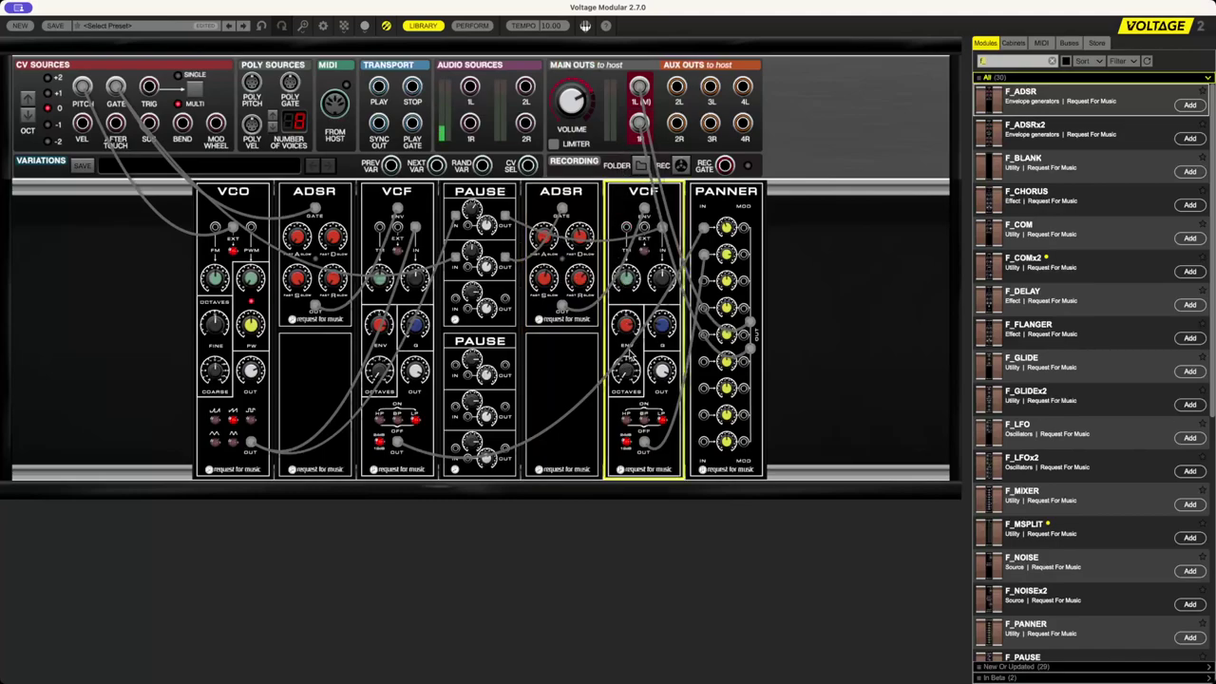
click(577, 235)
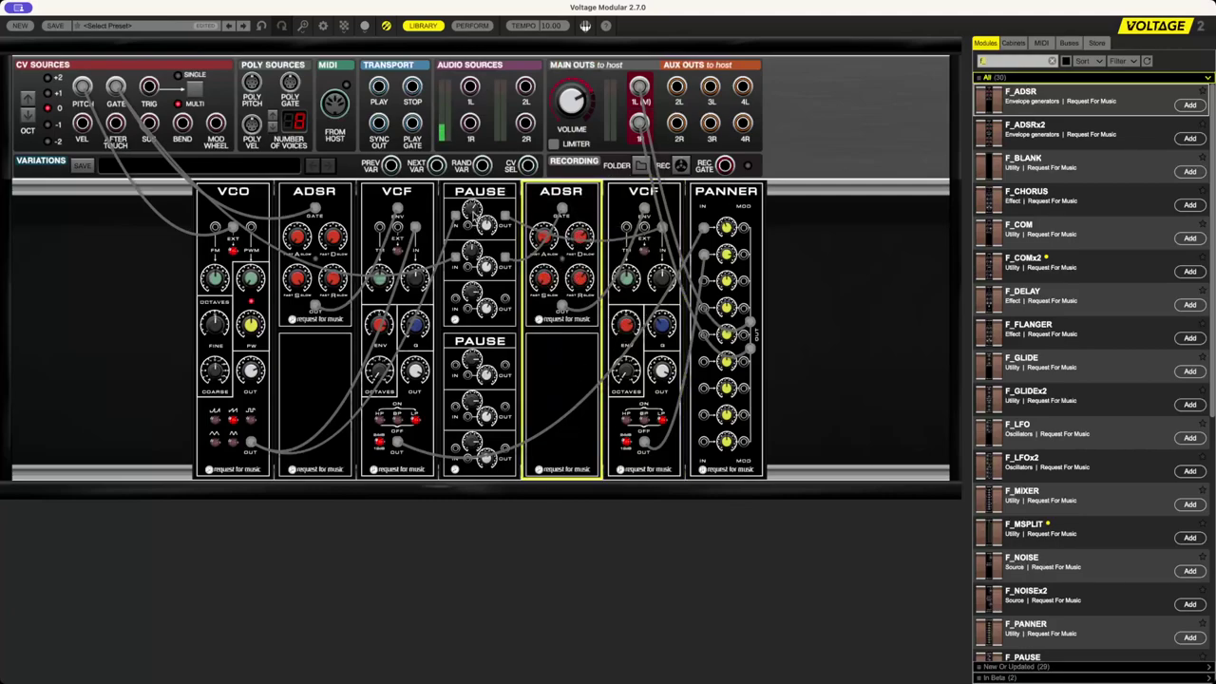
- Set the PAUSE2 delay time to 2.00 and switch the VCO to the middle top waveform
click(474, 212)
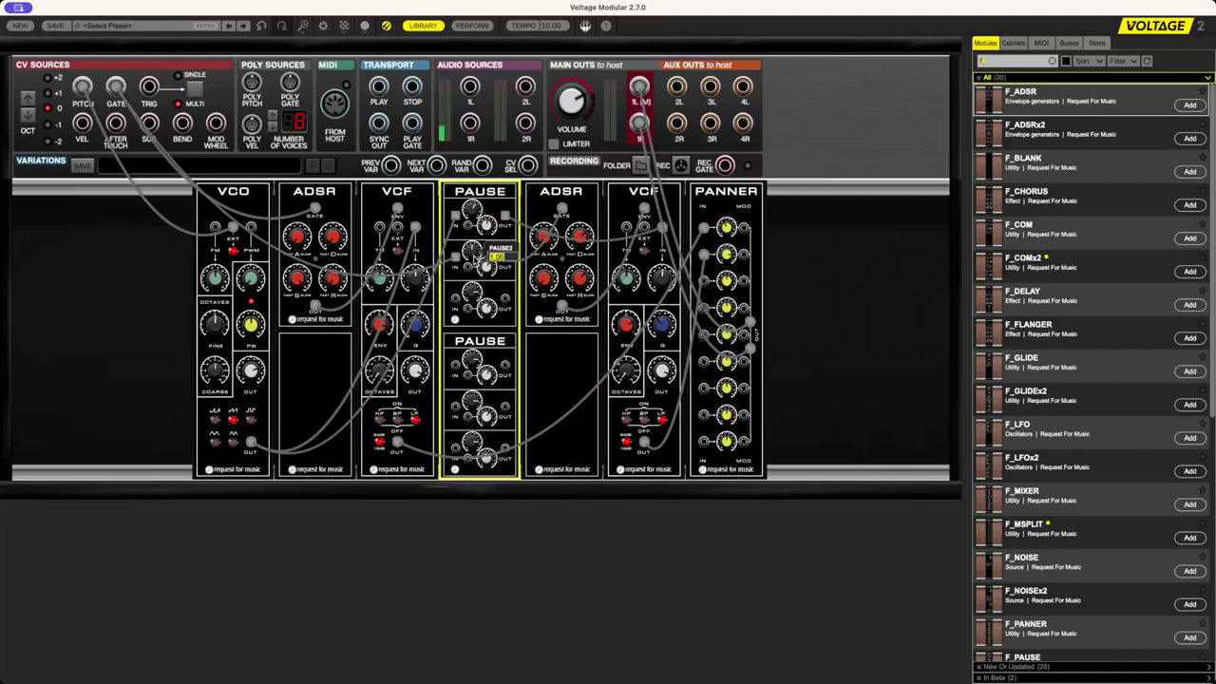
text(2)
key(Return)
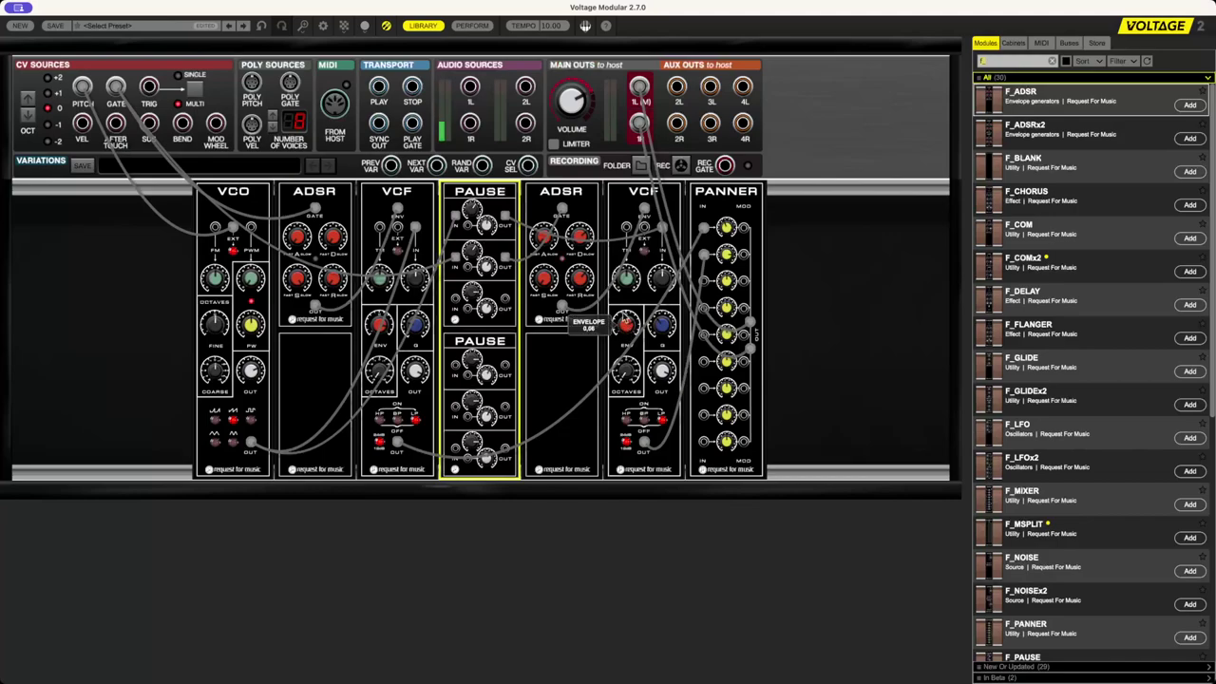
click(632, 334)
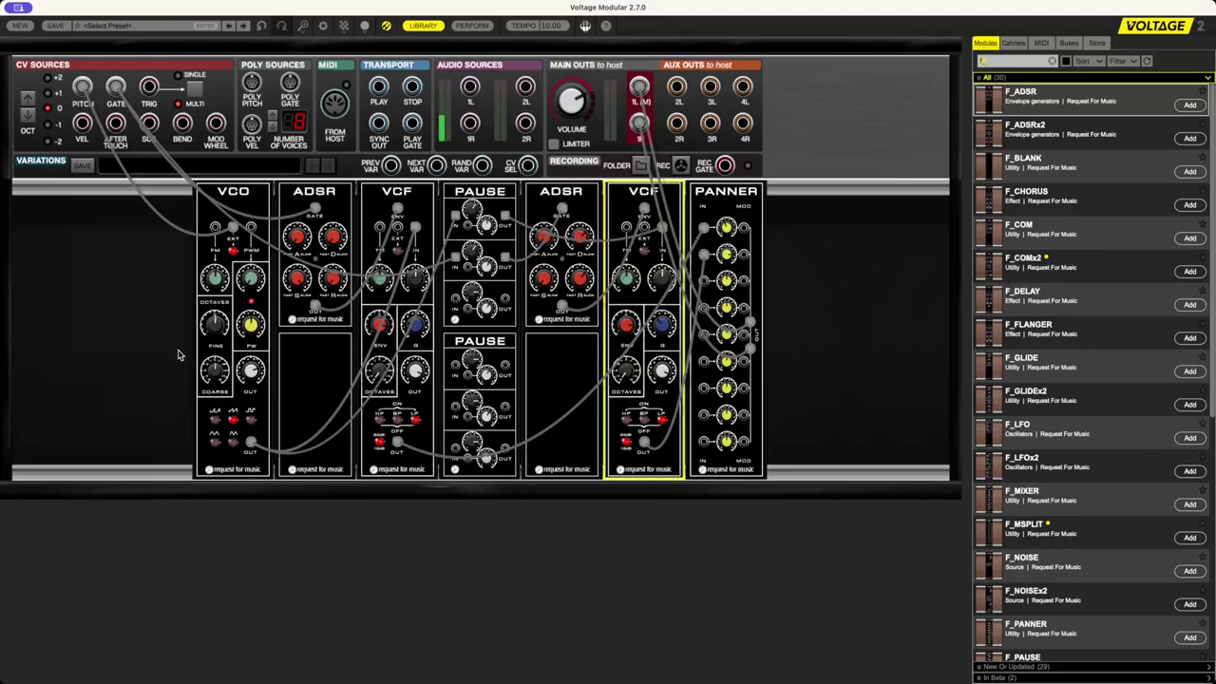
click(232, 420)
- Review the second ADSR and second VCF modules
click(589, 245)
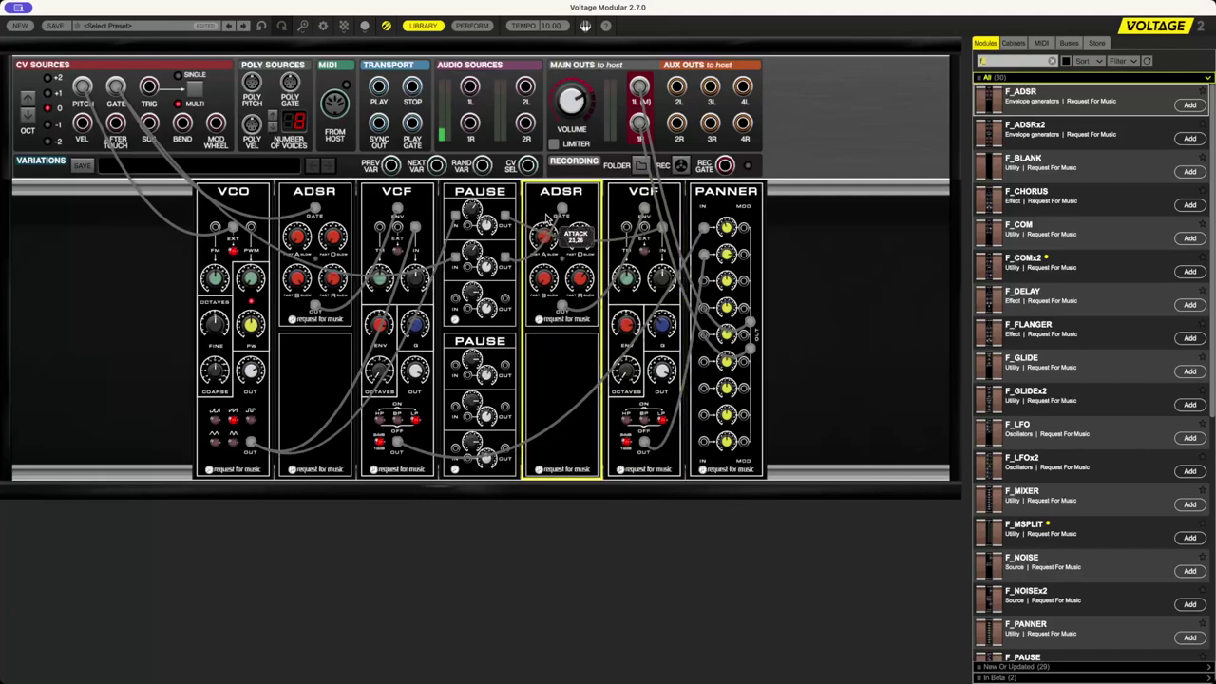
mouse_move(548, 221)
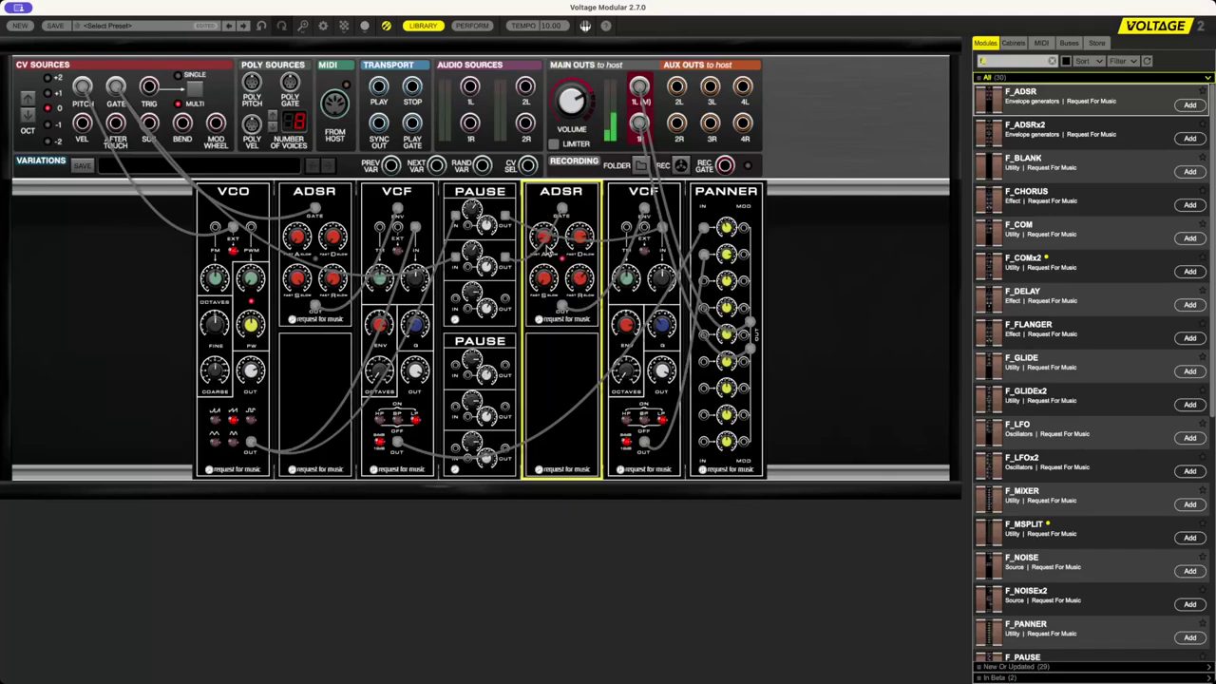
click(668, 325)
mouse_move(649, 343)
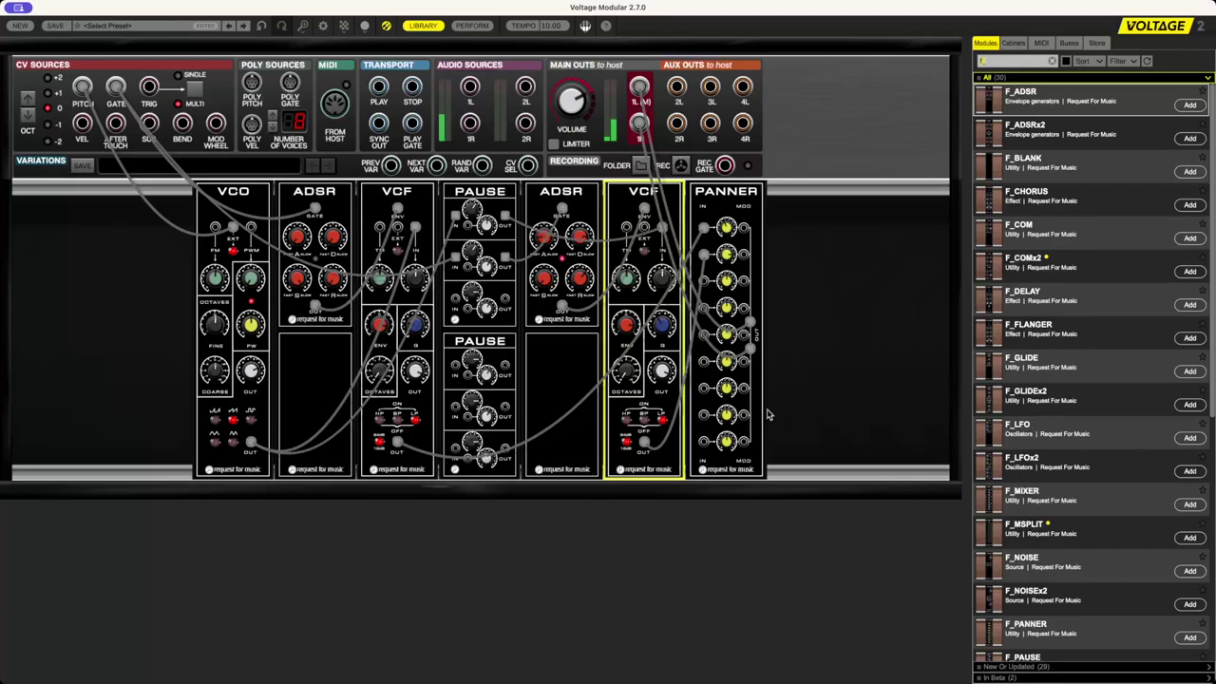
- Select all seven rack modules and shift them to the left
drag(163, 276, 792, 290)
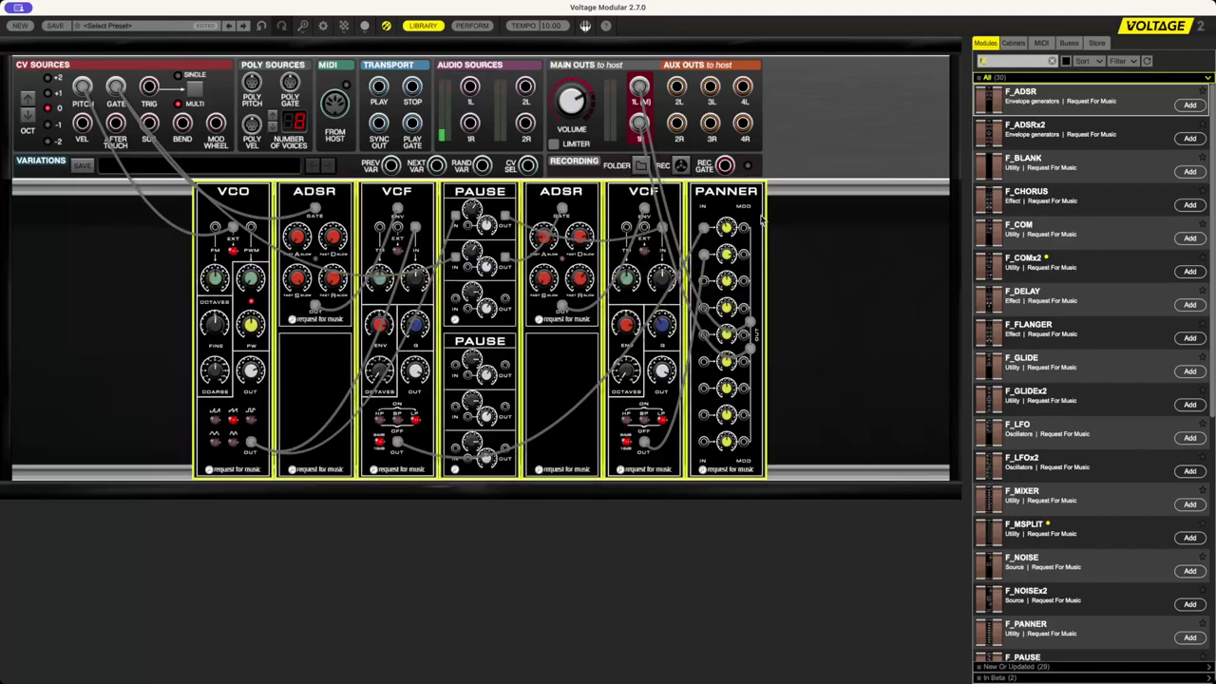
drag(739, 192, 612, 191)
click(915, 231)
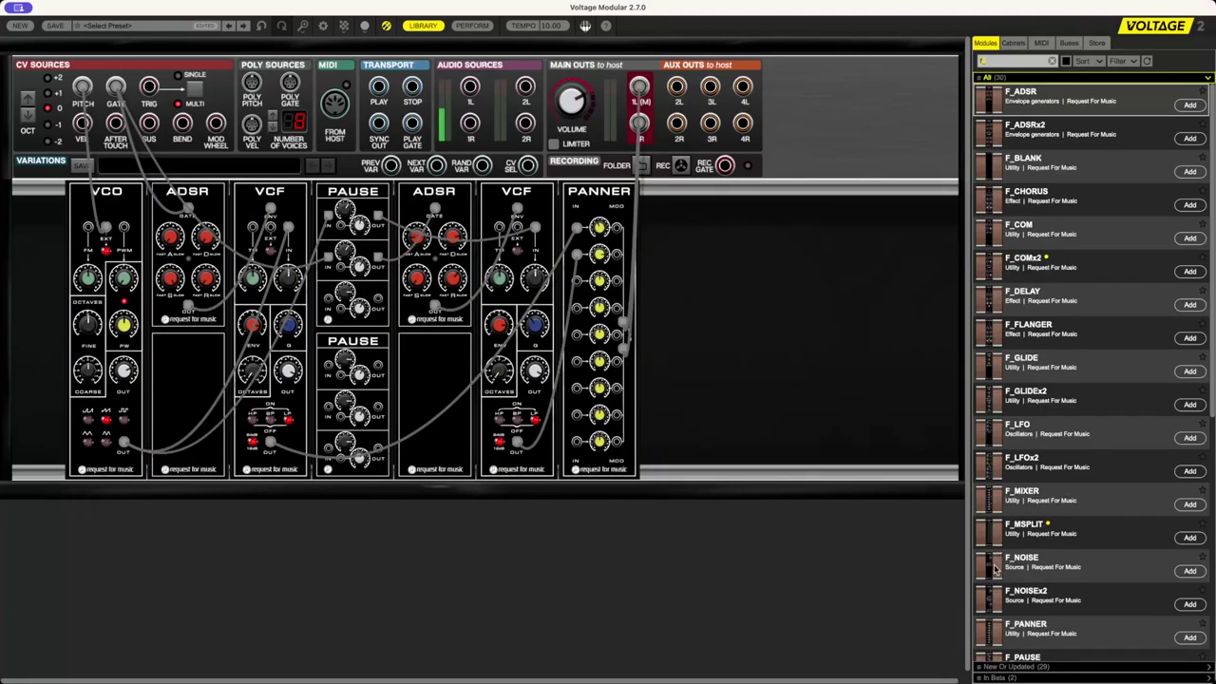
- Insert F_DELAY and F_REVERB from the library between the second VCF and PANNER
drag(1005, 302, 593, 190)
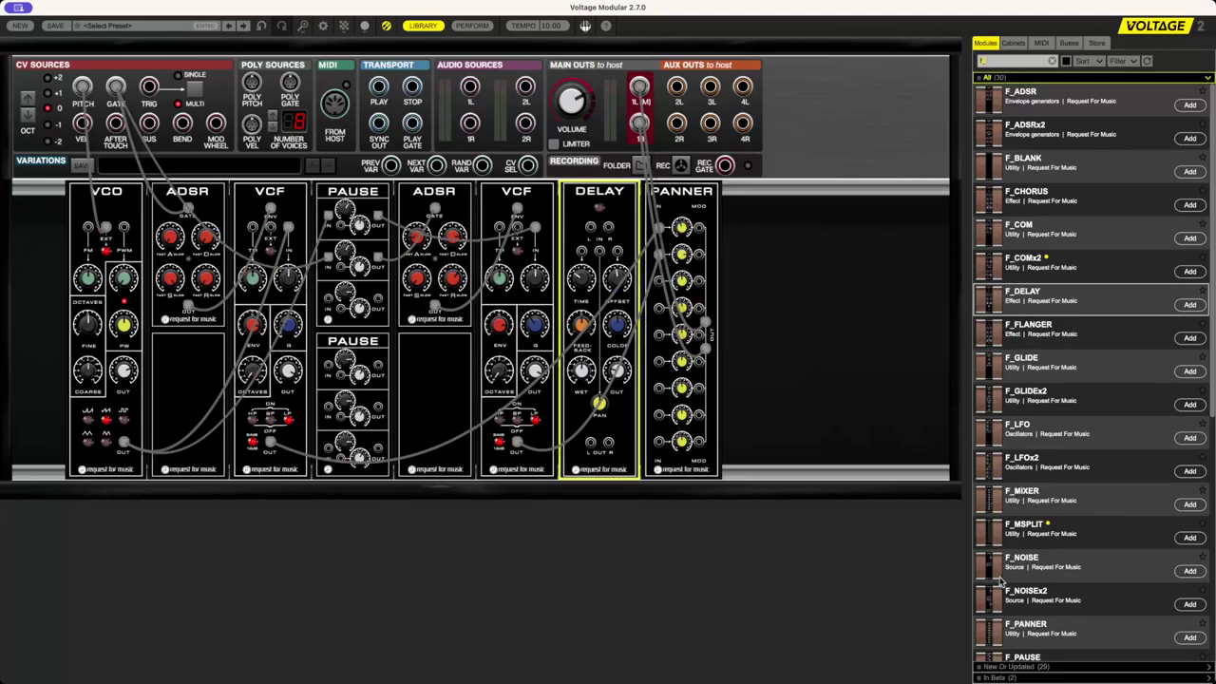
scroll(997, 581, down, 5)
drag(996, 570, 614, 276)
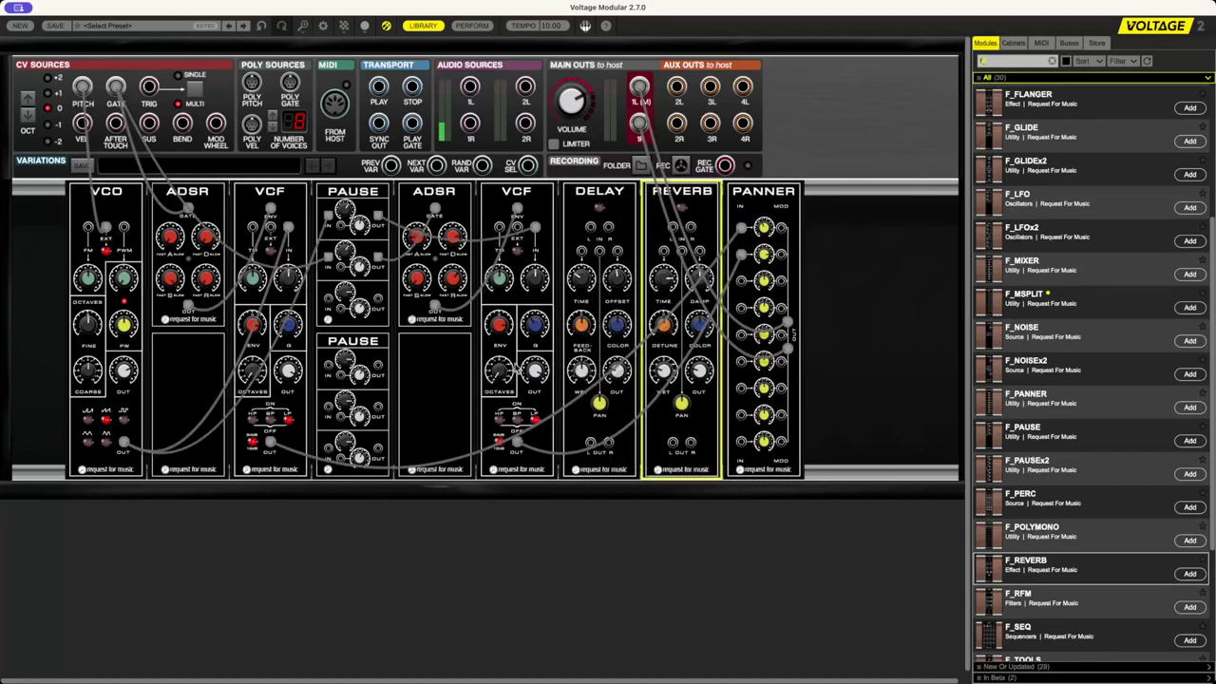
click(747, 257)
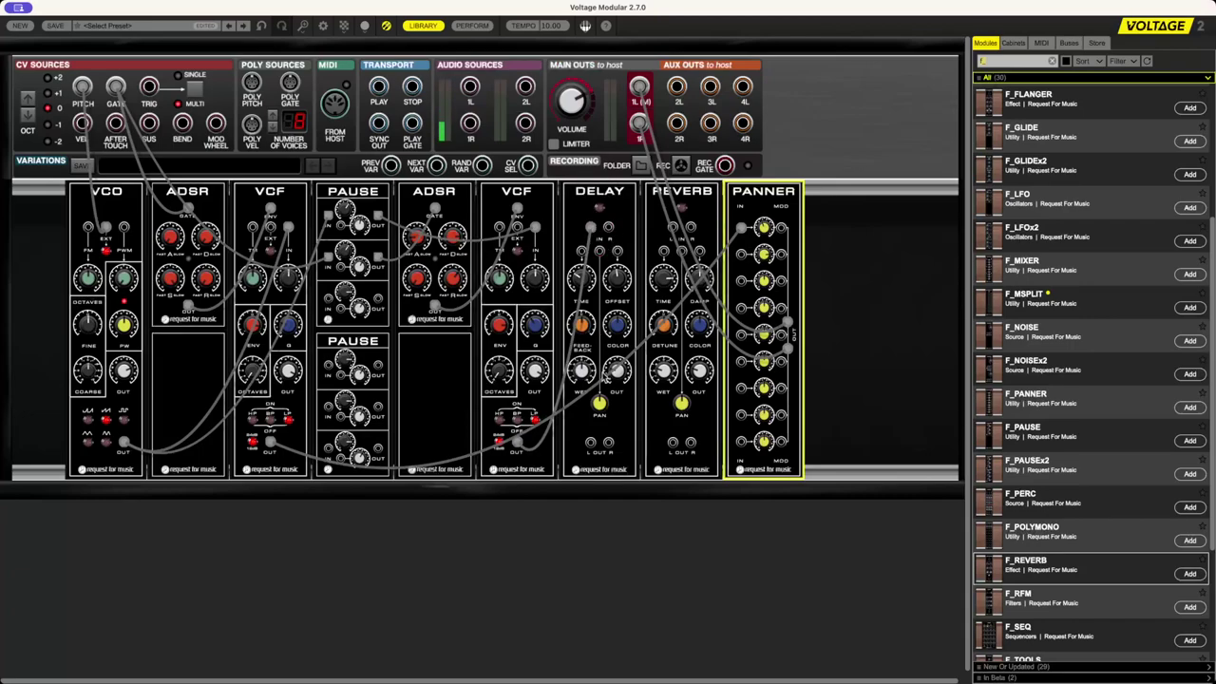
- Cable the DELAY L and R outputs into REVERB, and both REVERB outputs into PANNER
drag(590, 441, 672, 228)
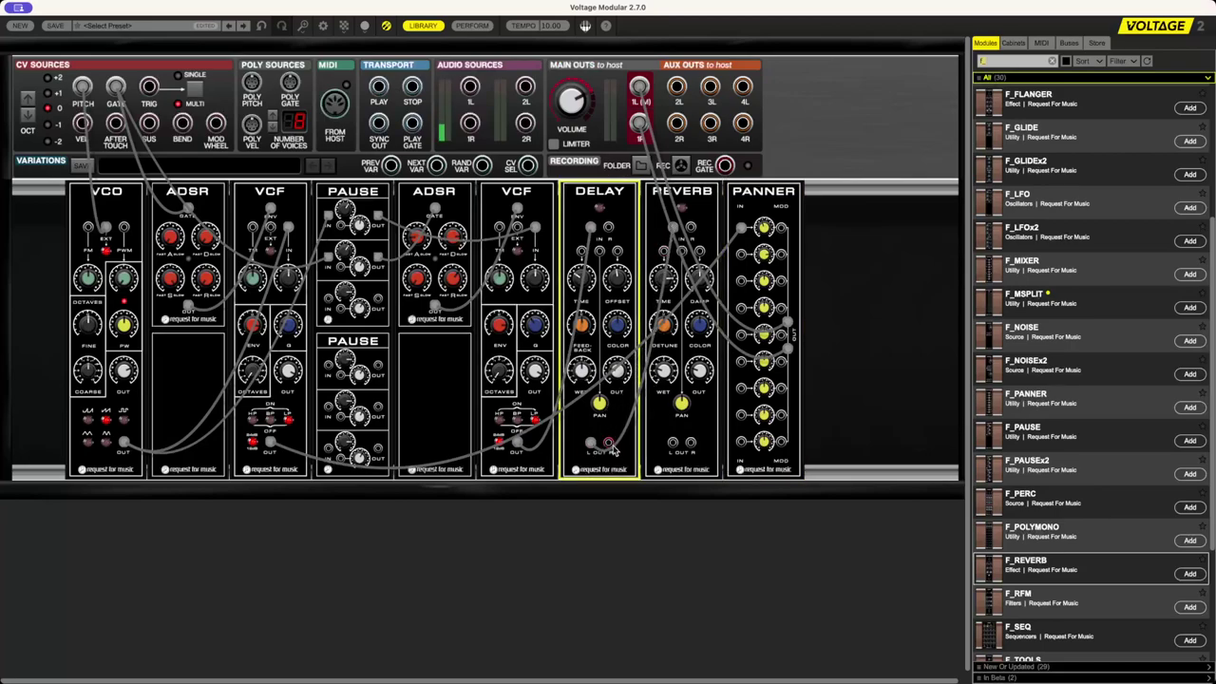
drag(612, 447, 699, 228)
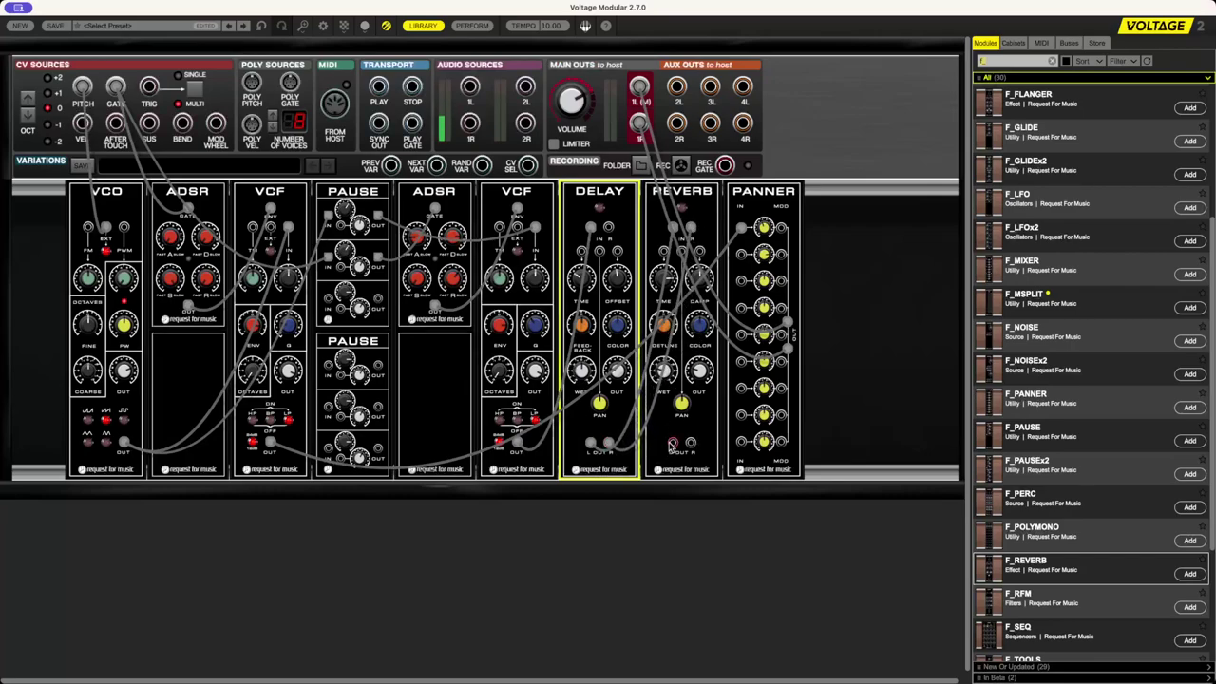
click(700, 432)
drag(690, 439, 734, 285)
click(739, 310)
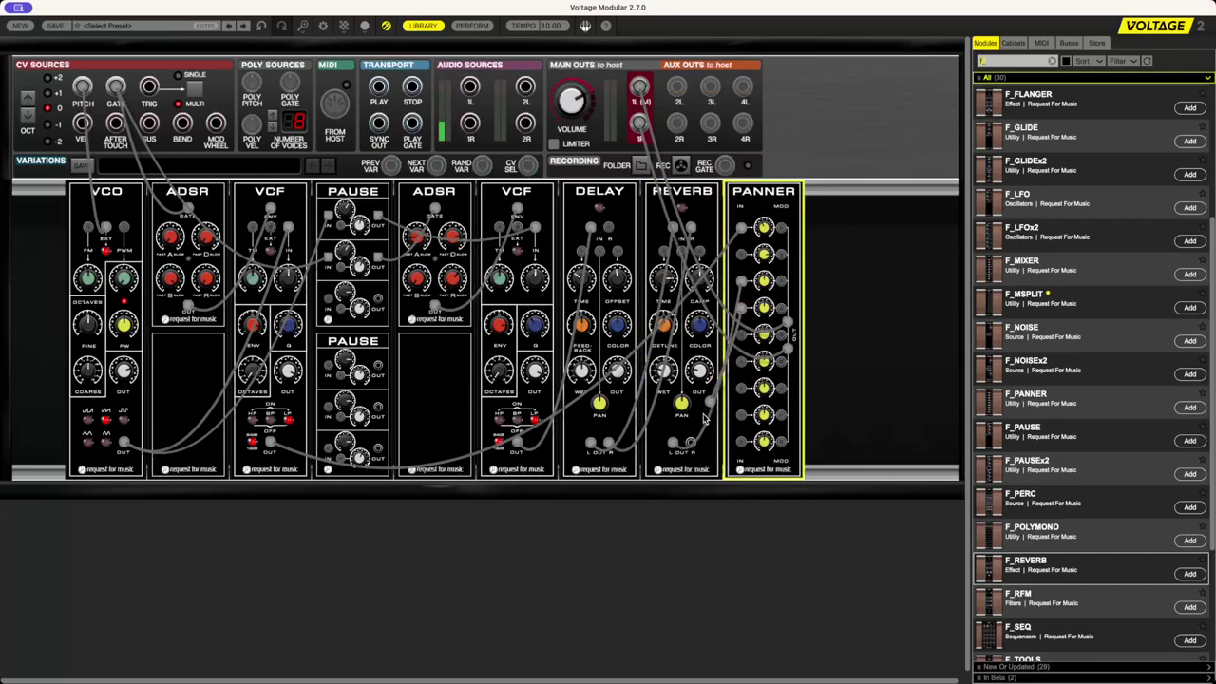
drag(693, 443, 742, 281)
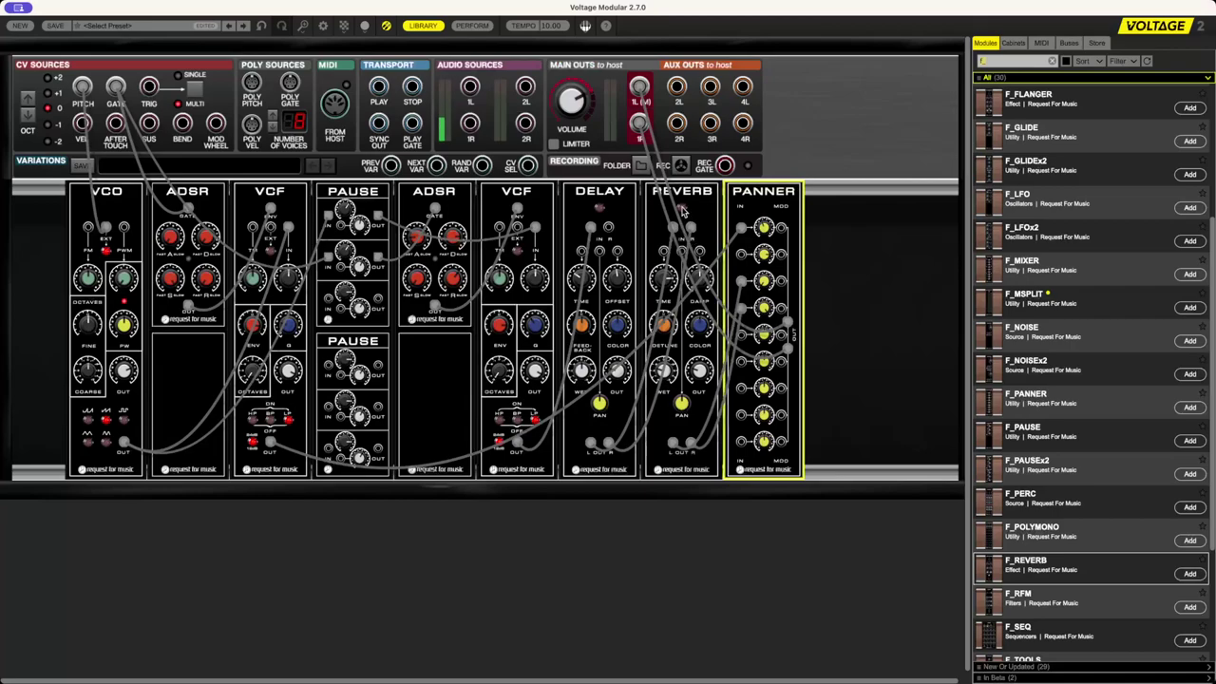
- Check the delay module and the reverb's output level and Color settings
click(601, 213)
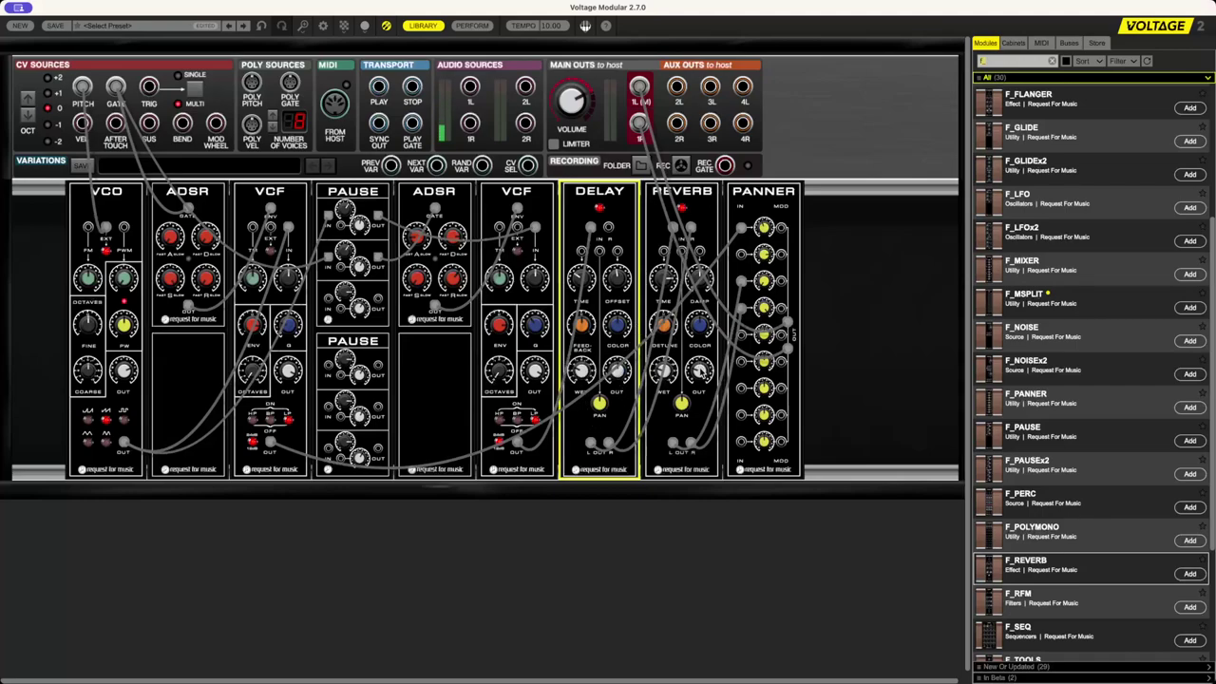
click(707, 340)
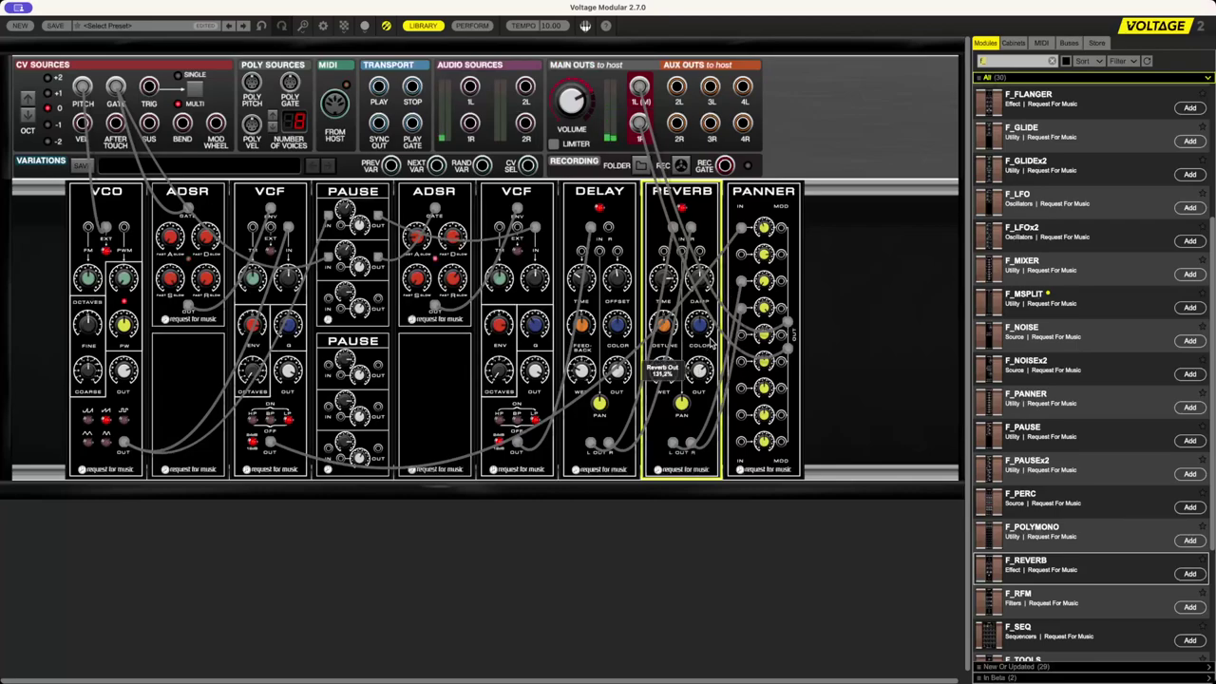
click(615, 378)
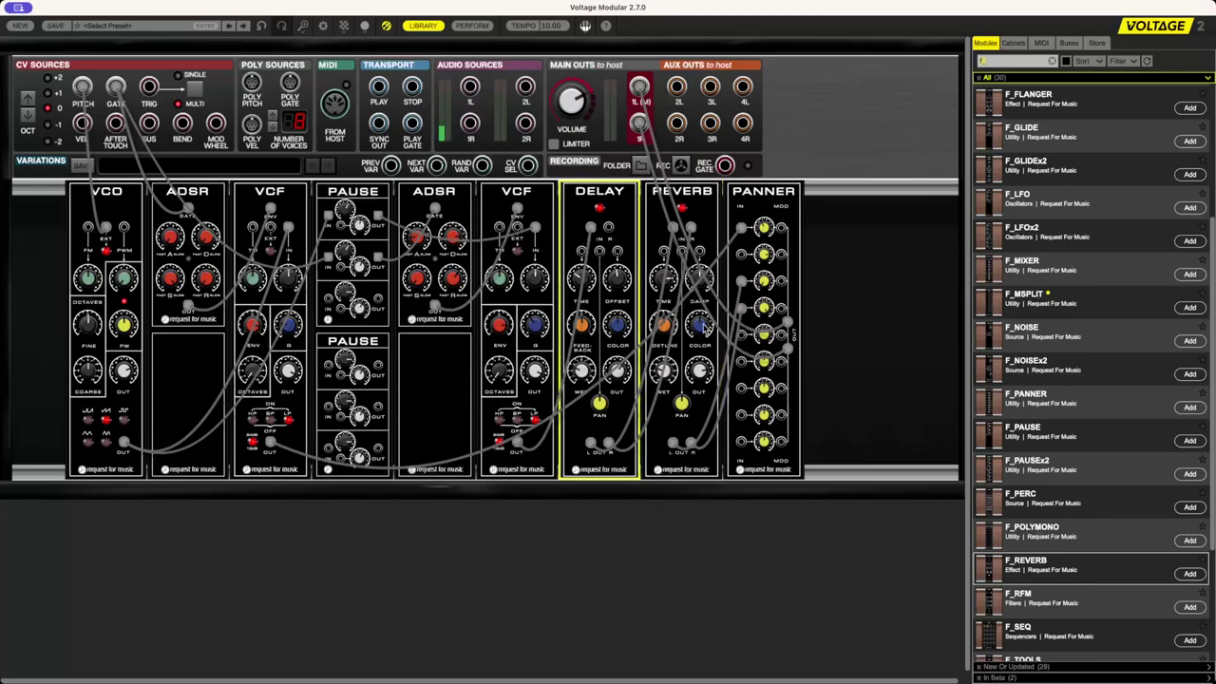
click(704, 327)
click(622, 311)
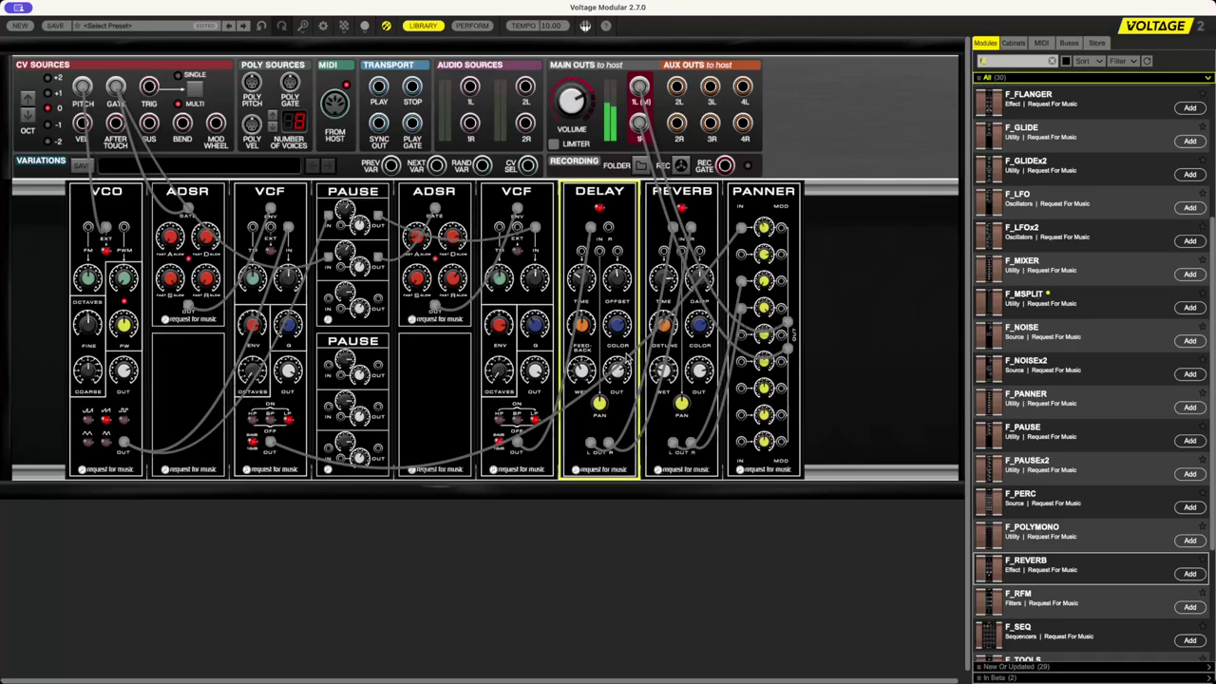
click(708, 379)
click(625, 359)
click(540, 283)
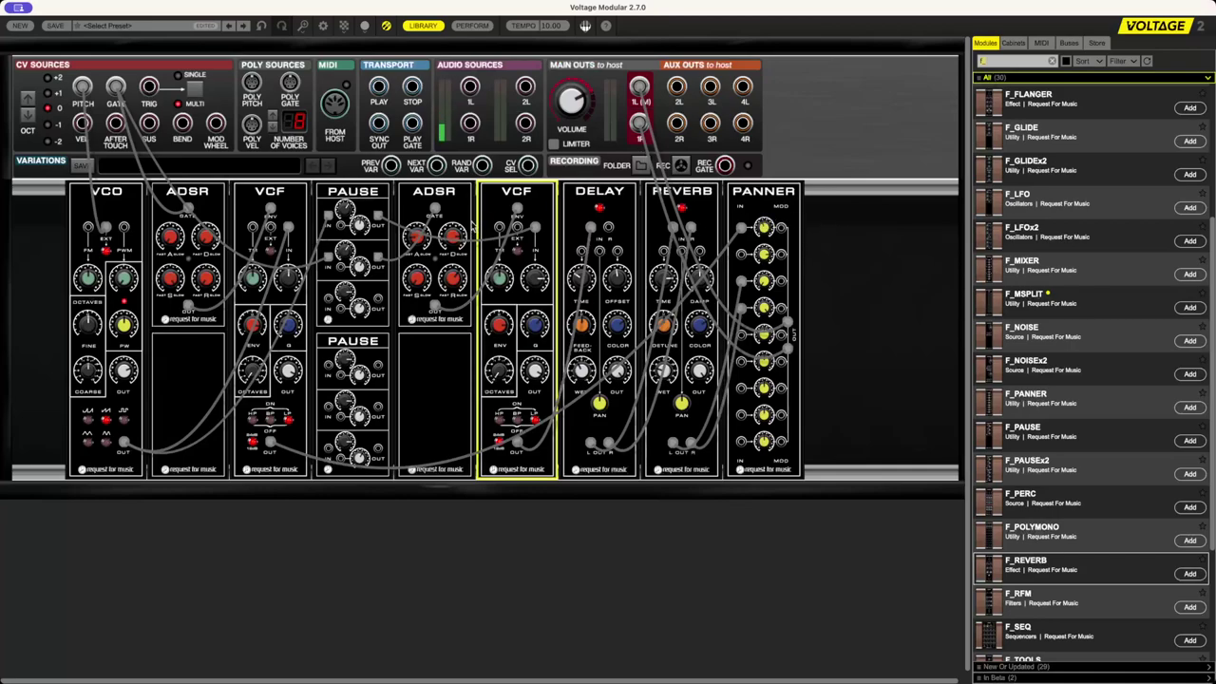
- Move PAUSE, the second ADSR, the second VCF, DELAY and REVERB onto the lower cabinet row
click(354, 187)
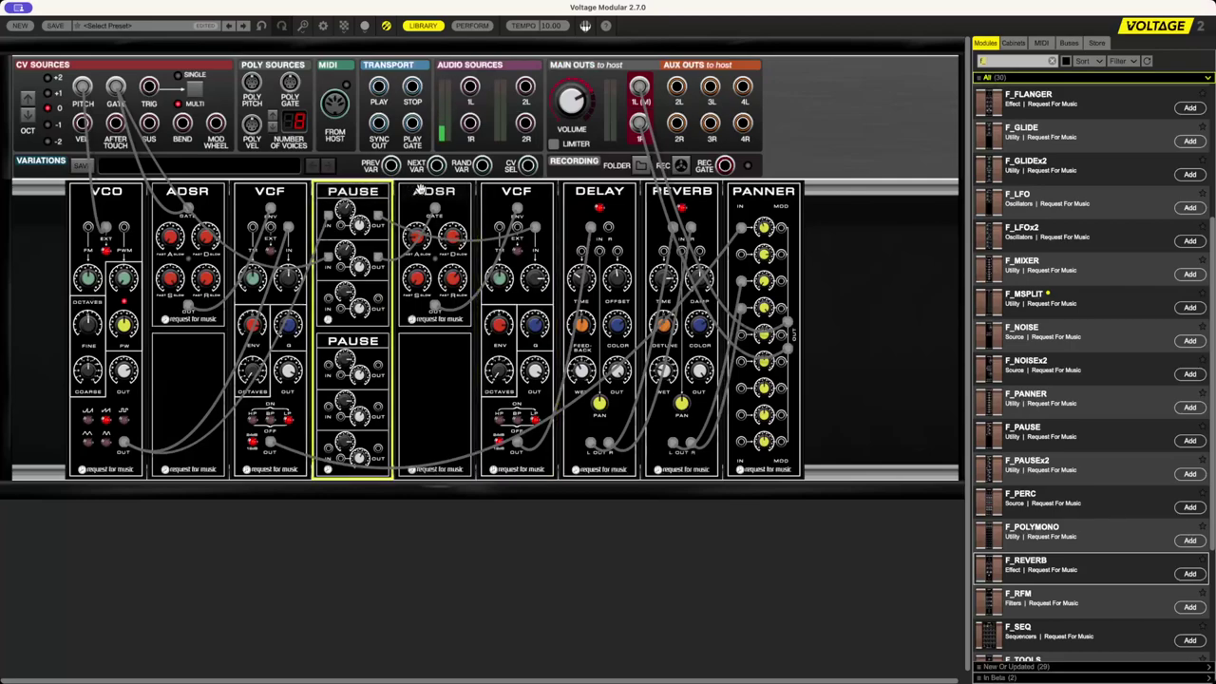
click(419, 189)
shift+click(366, 192)
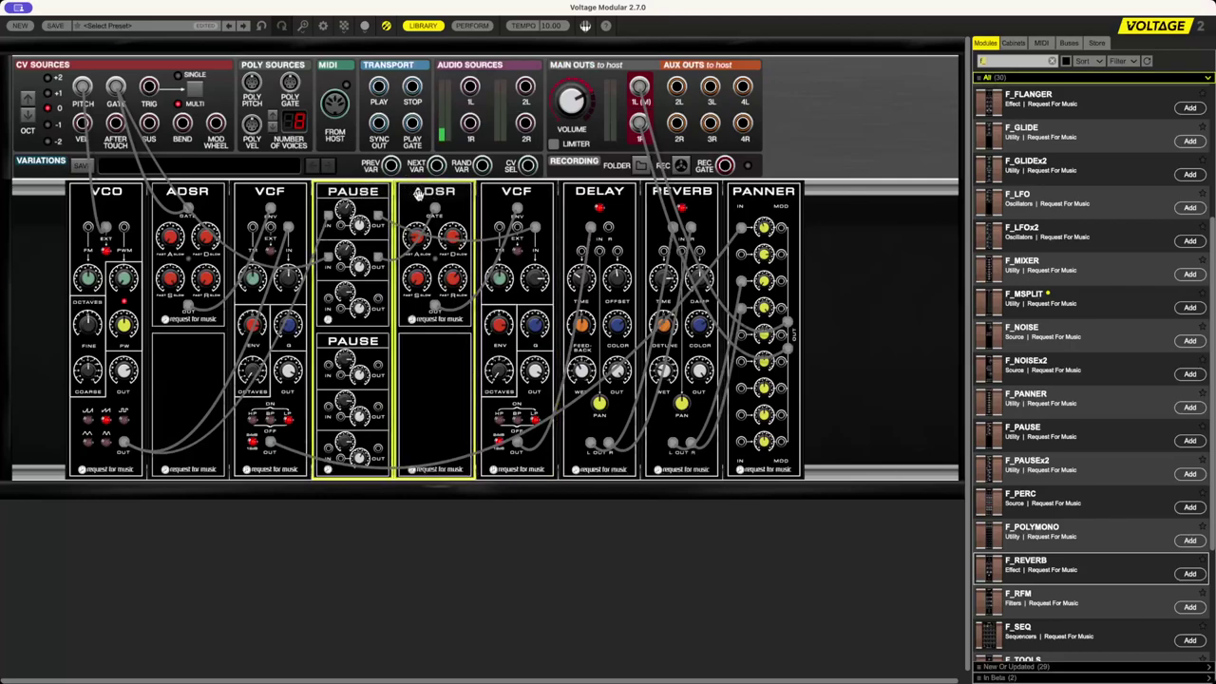
shift+click(493, 194)
shift+click(587, 190)
shift+click(674, 189)
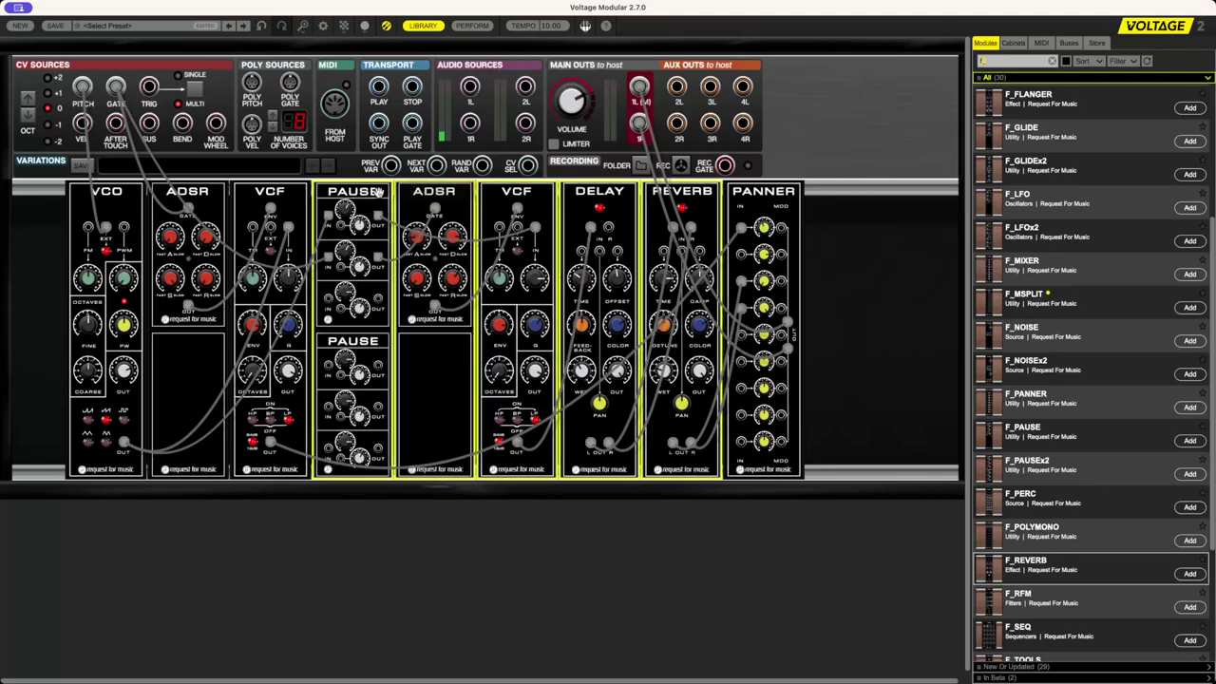
drag(368, 218, 113, 518)
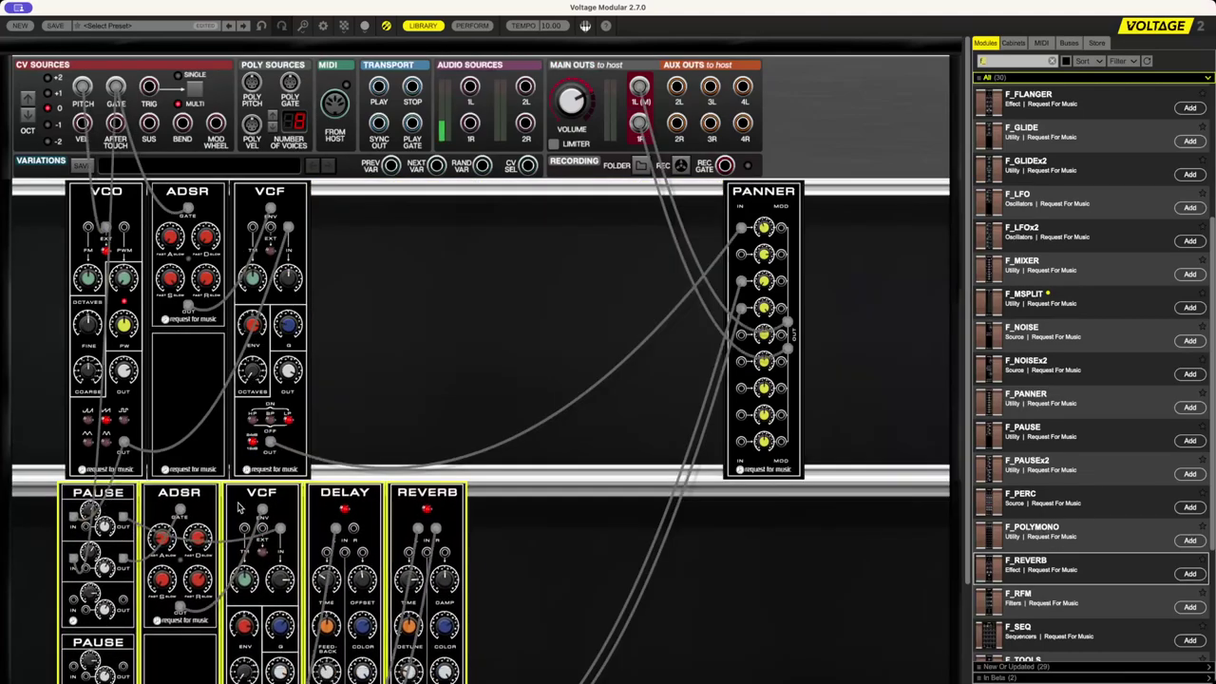
- Align the modules left in both the top and lower cabinet rows
right_click(436, 297)
mouse_move(484, 377)
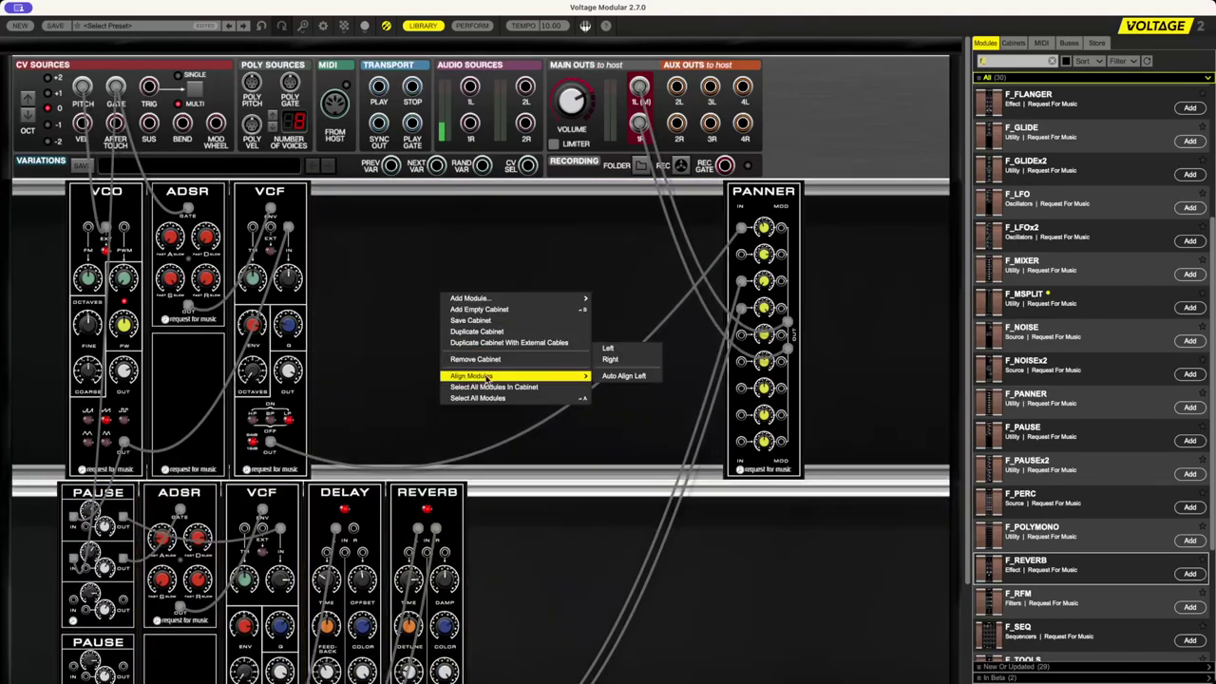
click(619, 376)
right_click(526, 442)
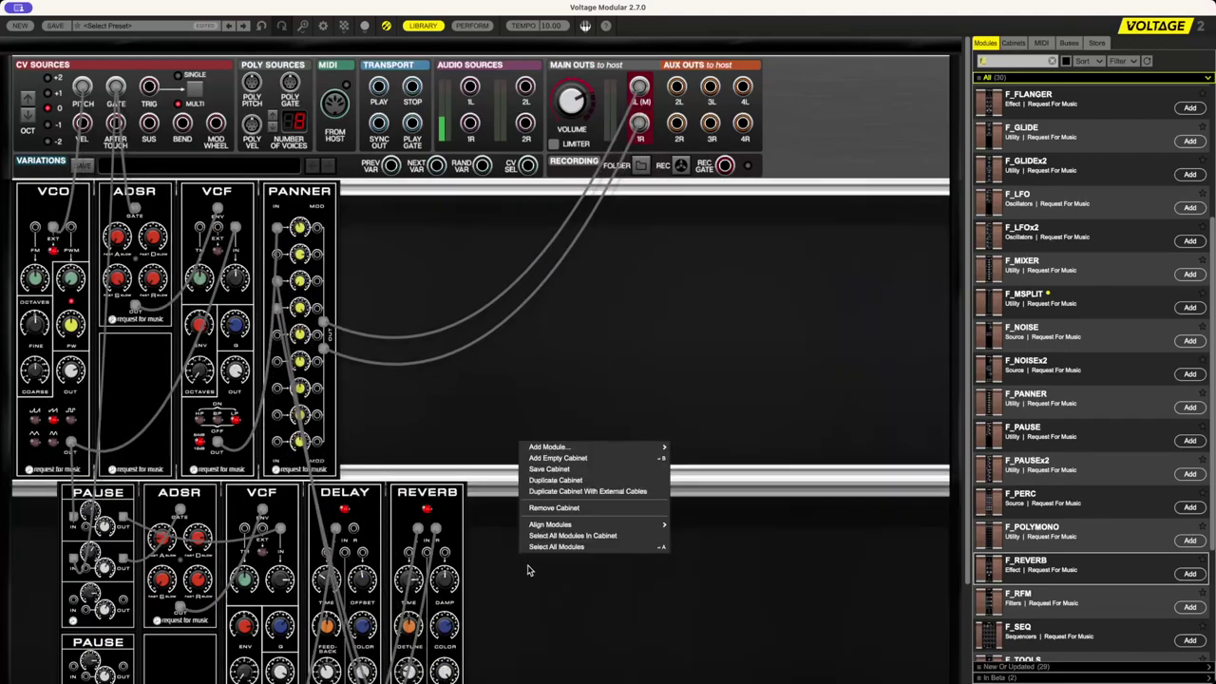
mouse_move(567, 523)
click(702, 526)
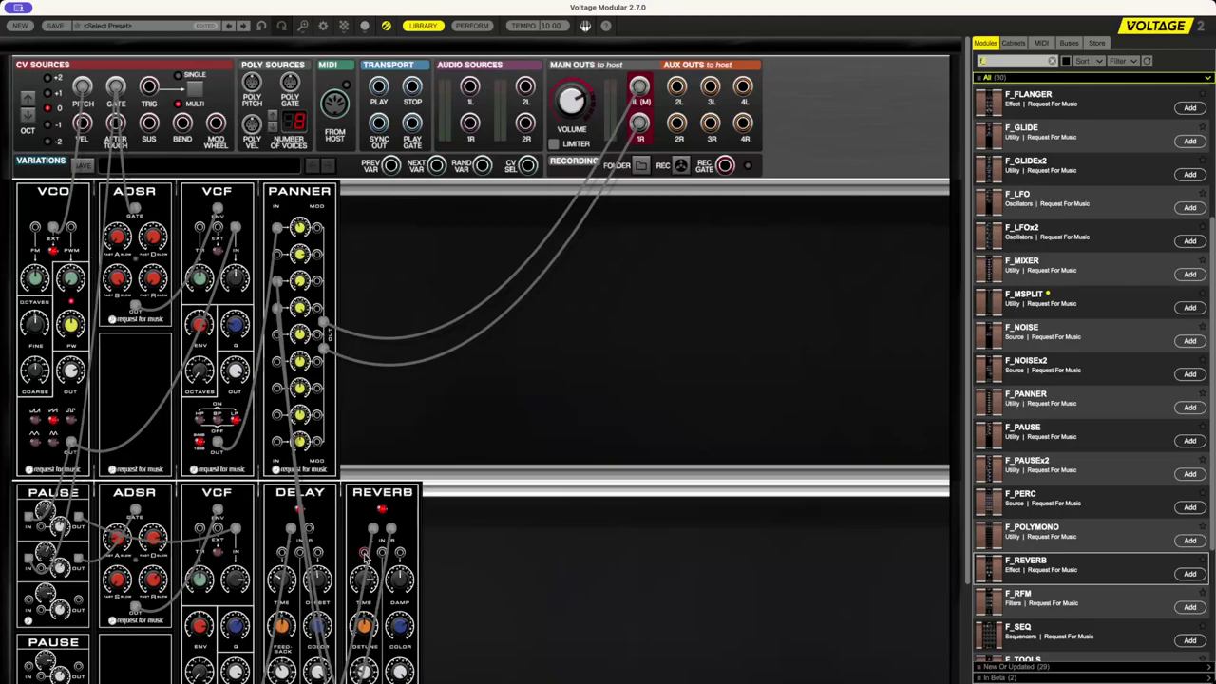
scroll(366, 561, down, 1)
scroll(367, 565, down, 3)
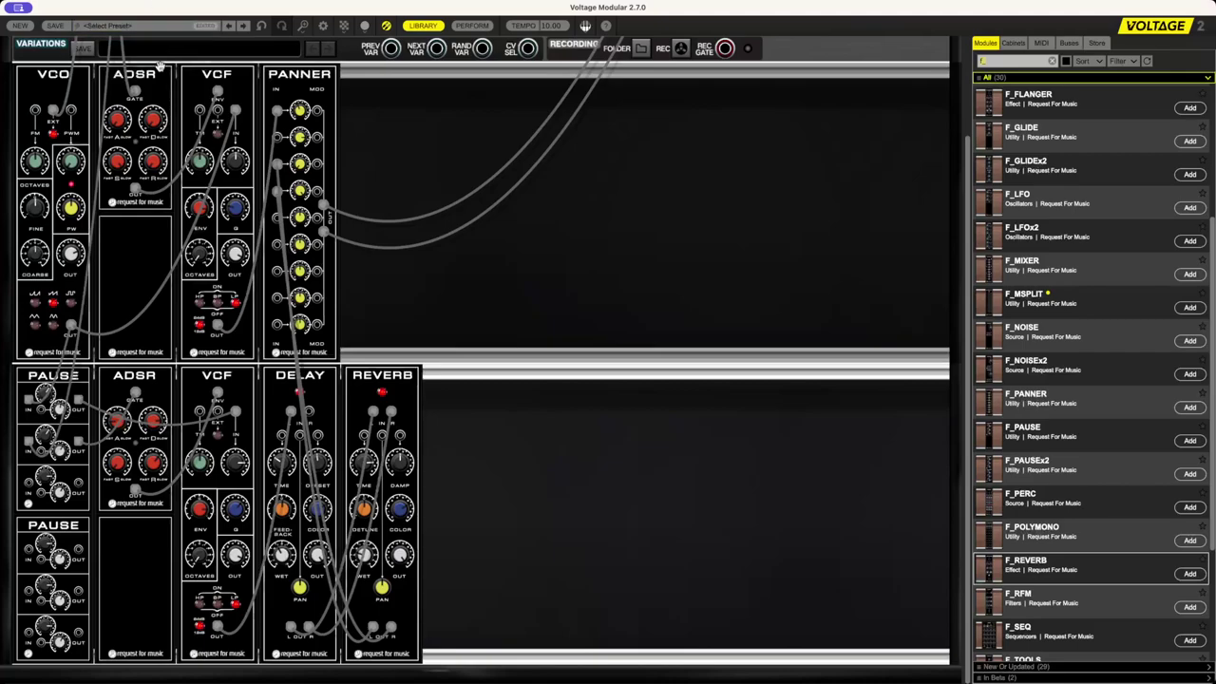
scroll(161, 67, up, 3)
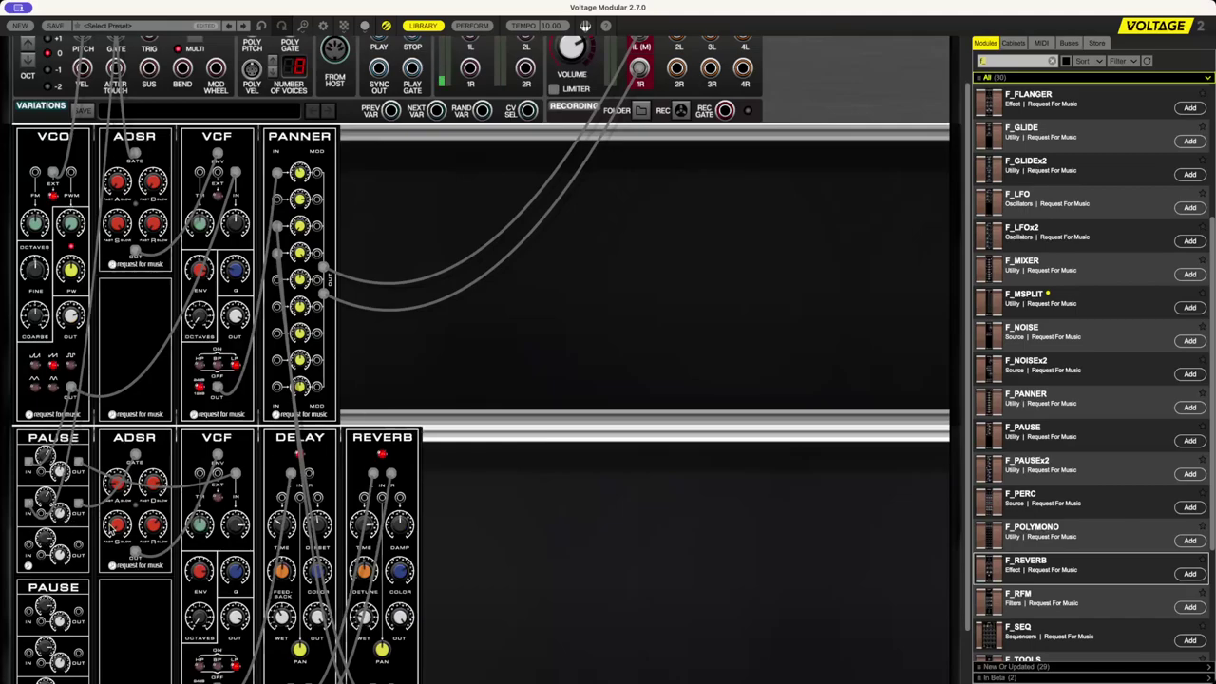
scroll(114, 532, down, 2)
click(80, 462)
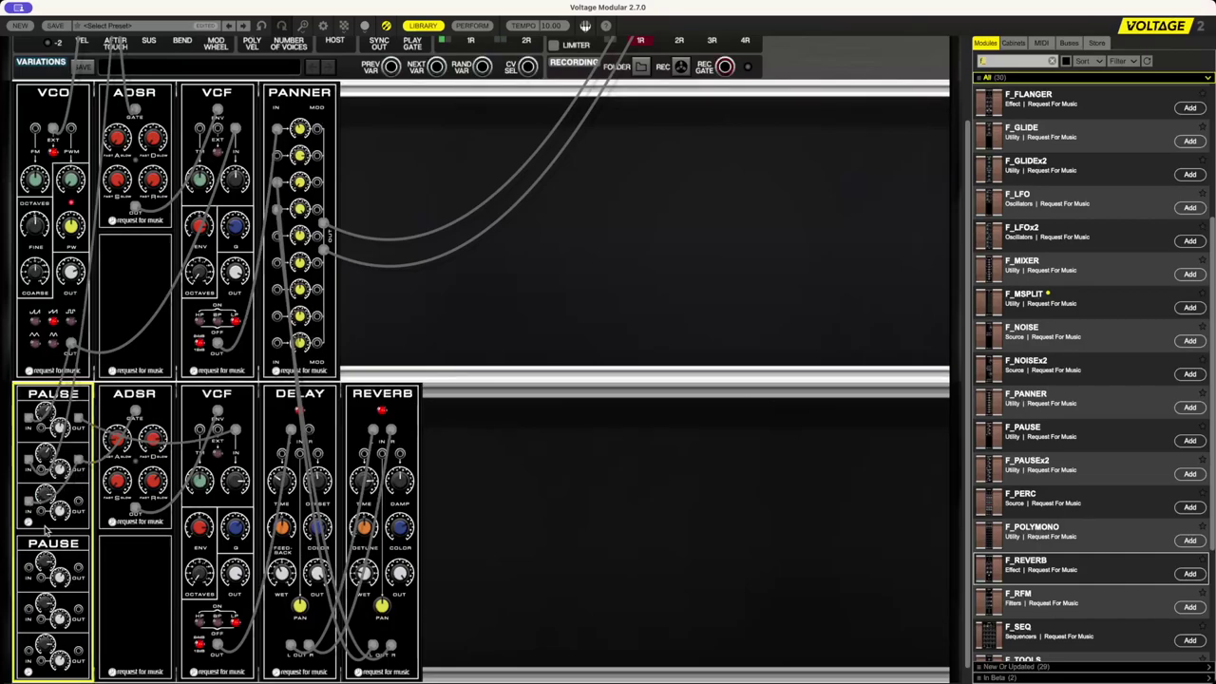
mouse_move(47, 458)
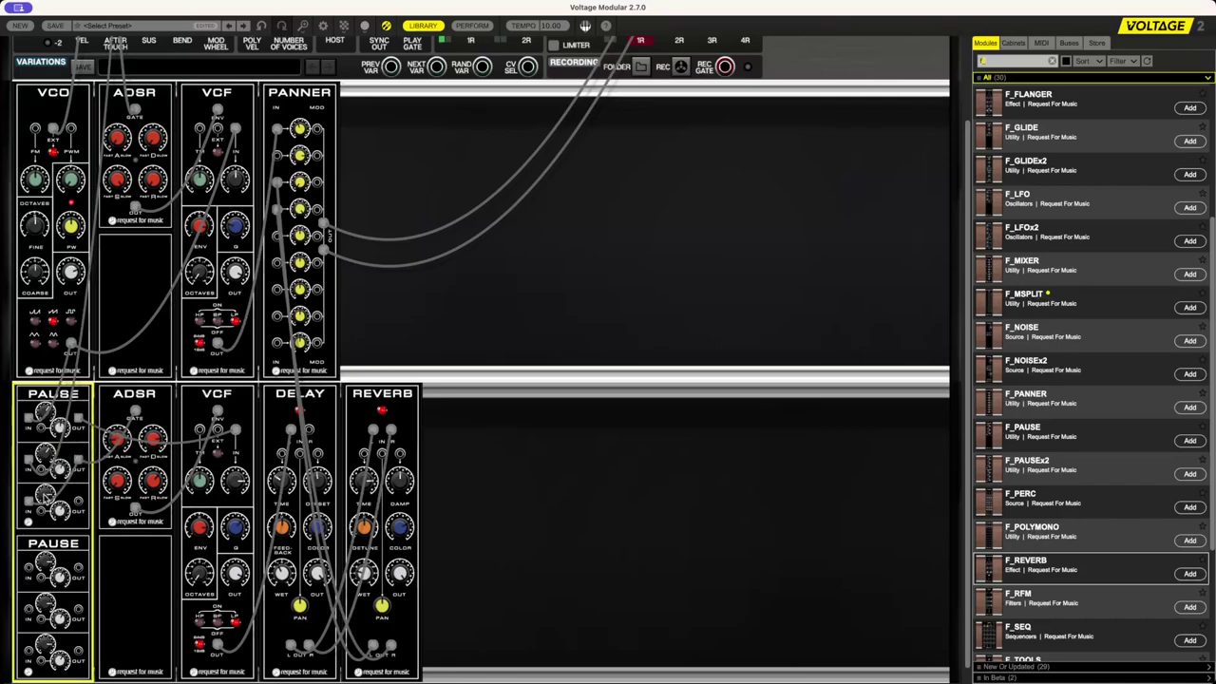
- Patch the upper PAUSE output toward the envelope and duplicate the lower ADSR beside itself
mouse_move(45, 498)
drag(138, 513, 172, 545)
drag(153, 393, 232, 393)
click(79, 503)
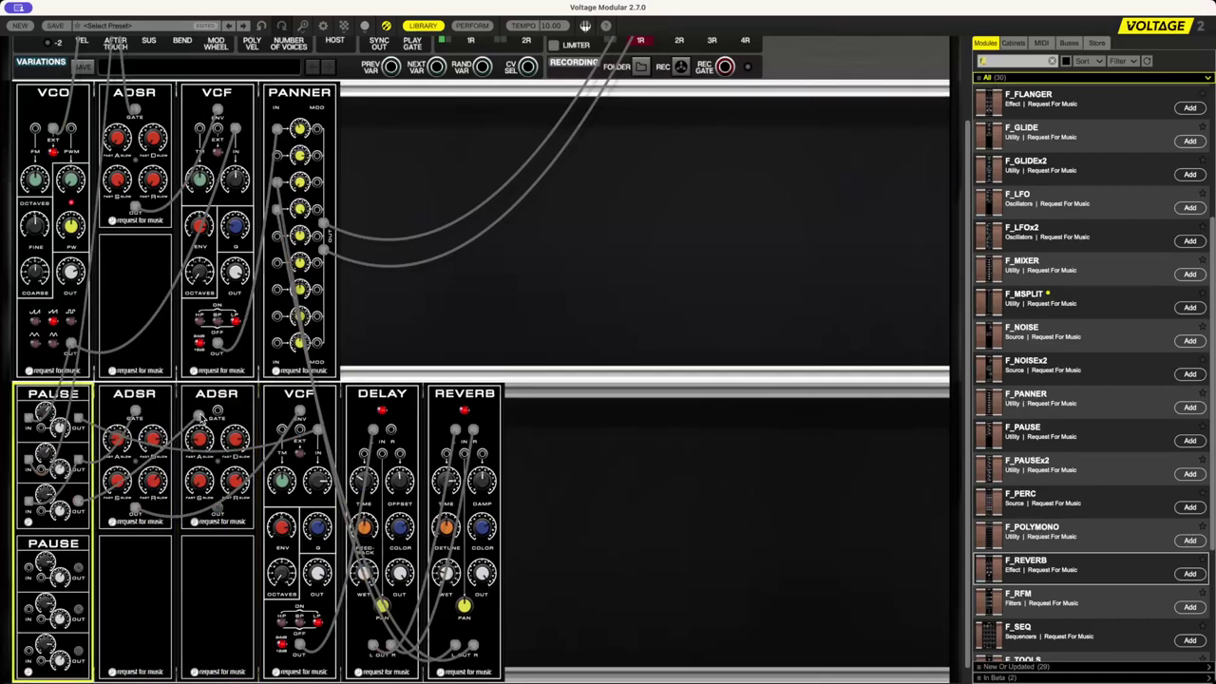
click(199, 438)
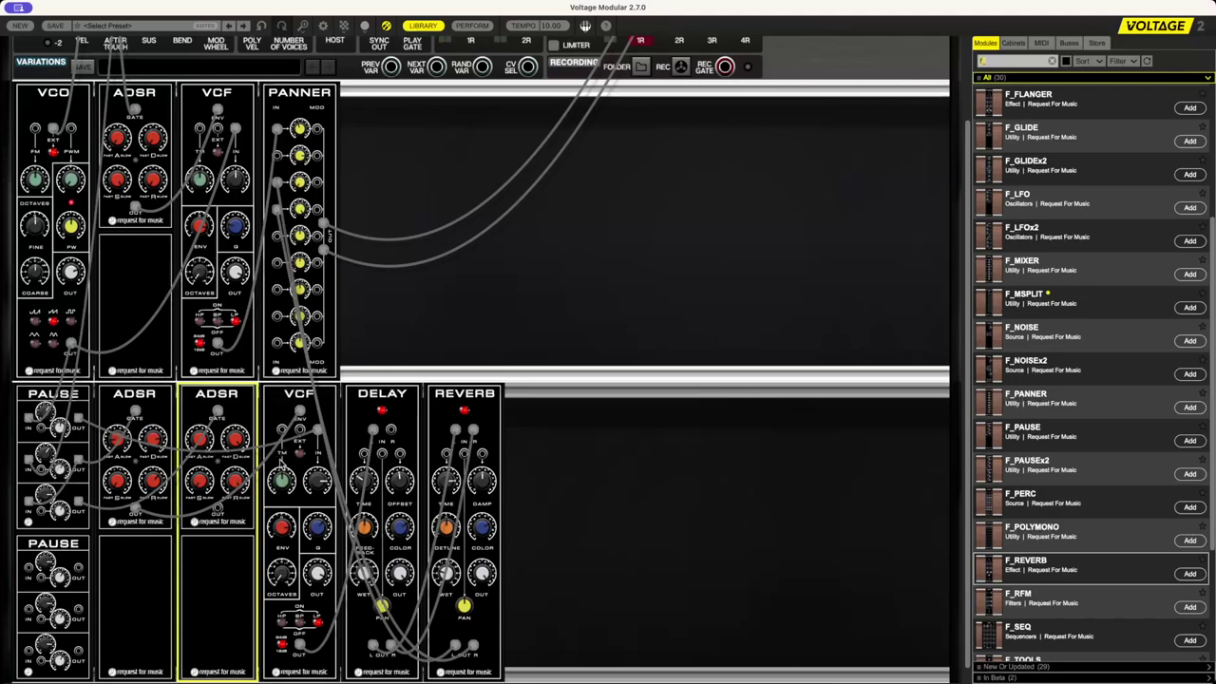
click(282, 431)
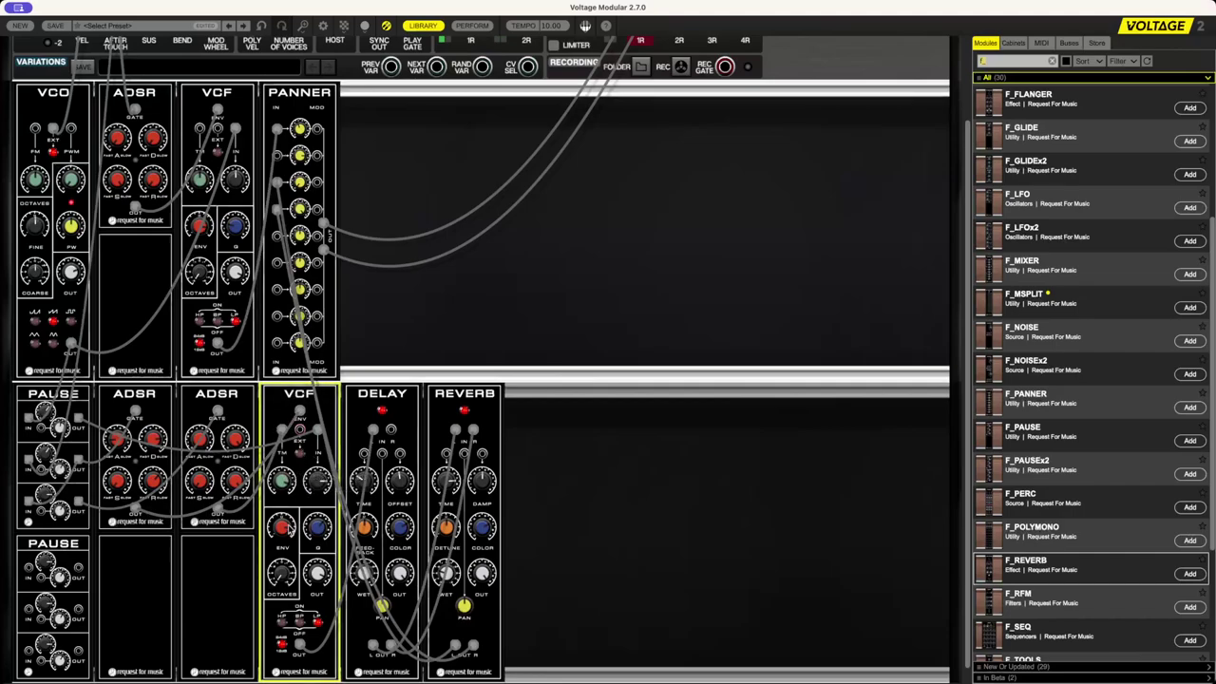
mouse_move(289, 529)
click(232, 441)
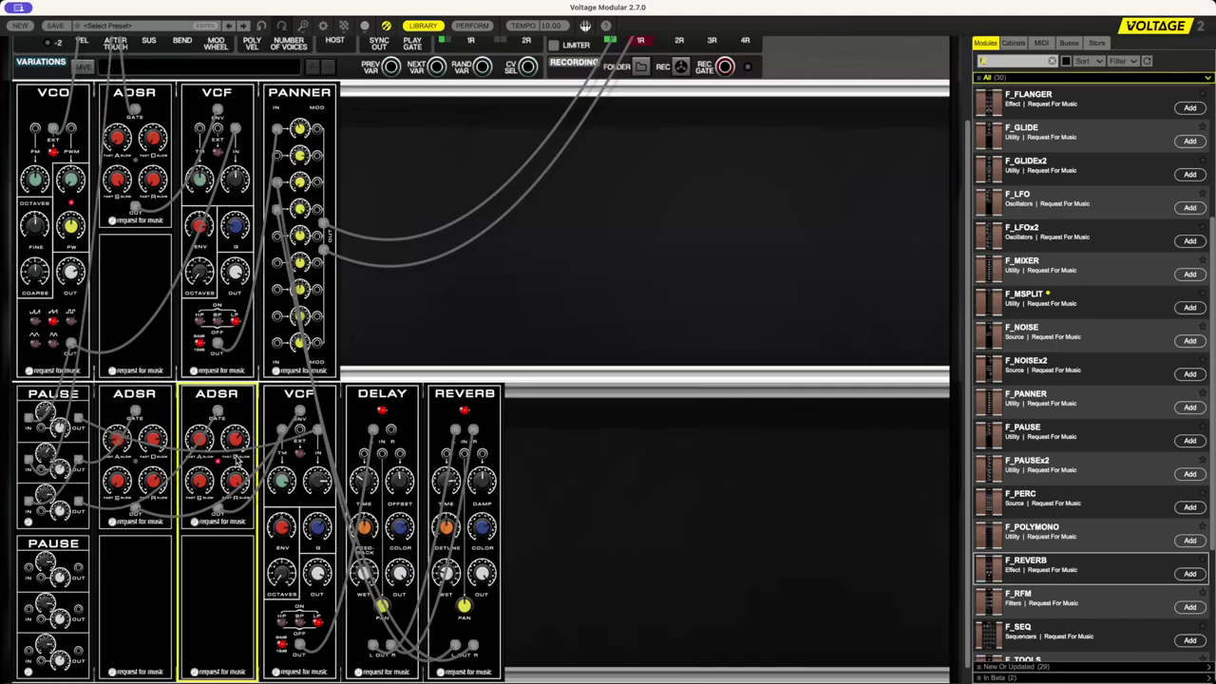
mouse_move(239, 471)
mouse_move(232, 226)
scroll(358, 283, up, 5)
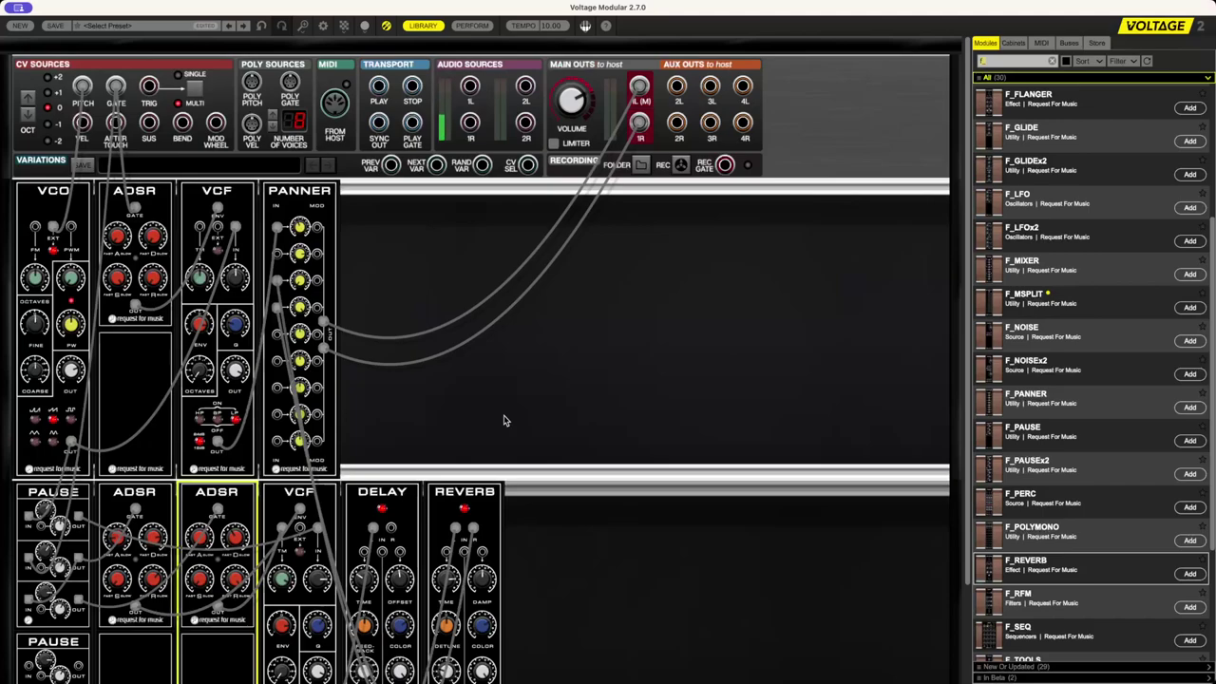
scroll(505, 421, down, 3)
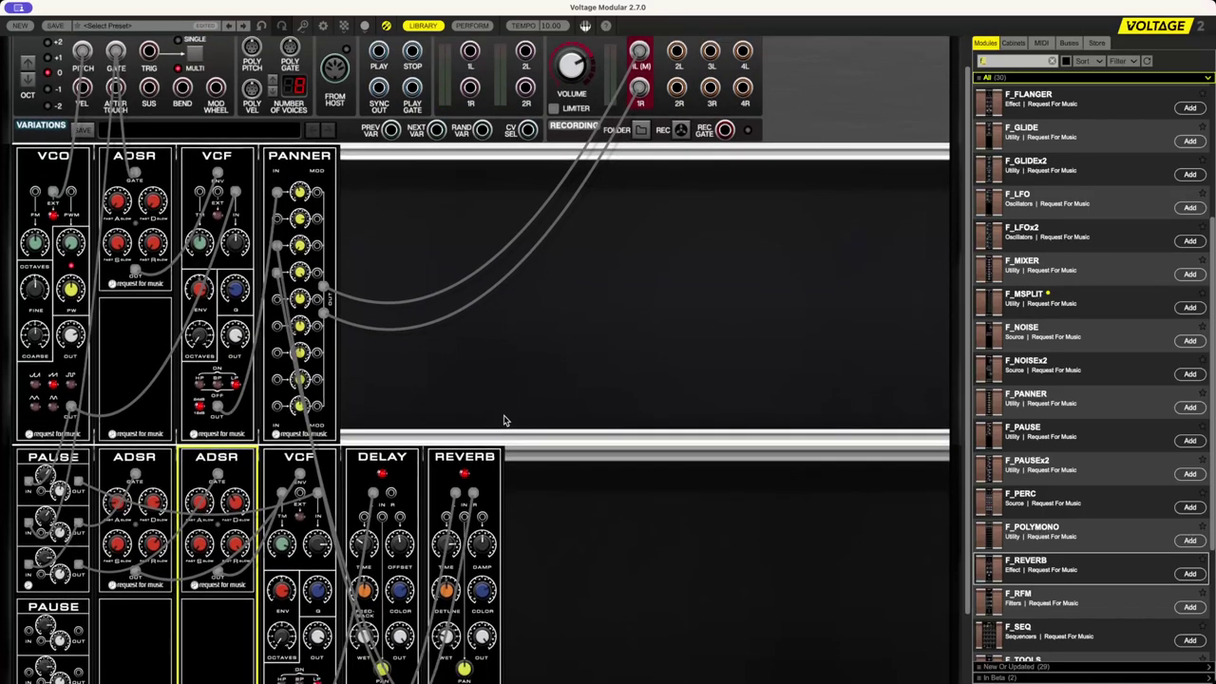
scroll(504, 421, down, 1)
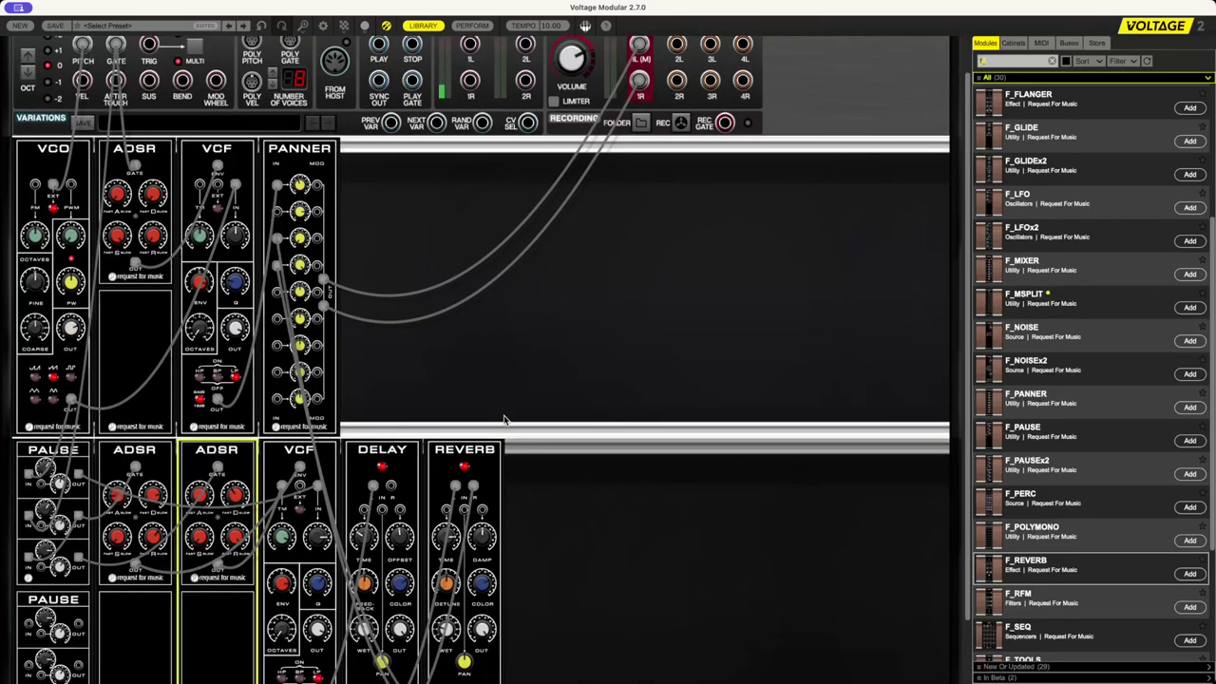